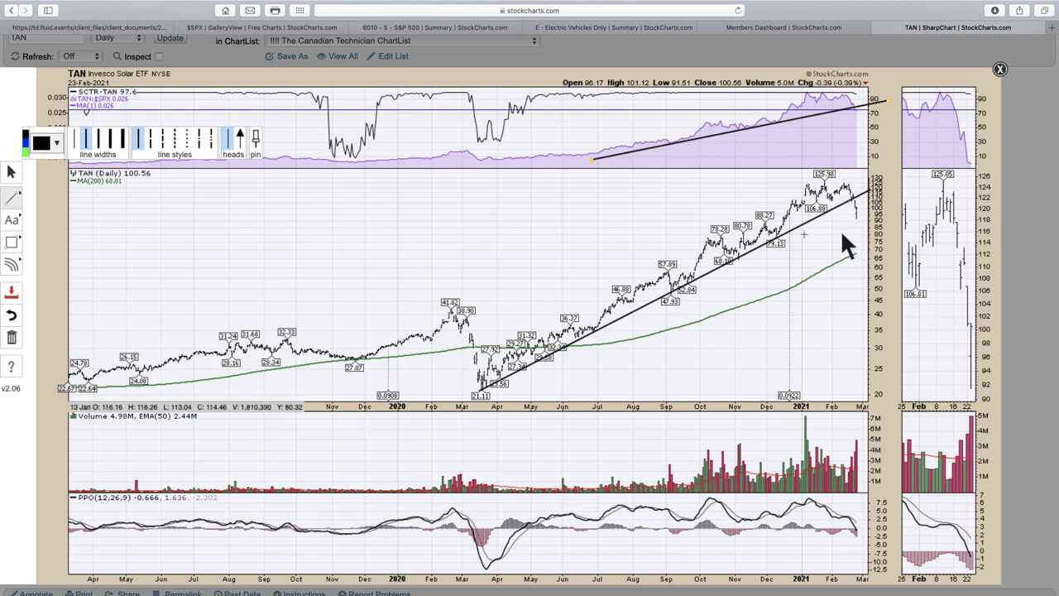
# Save the annotated solar ETF chart as "TAN 20210223" in the "00 The Canadian Technician 2021 Part 1" ChartList
pyautogui.click(12, 292)
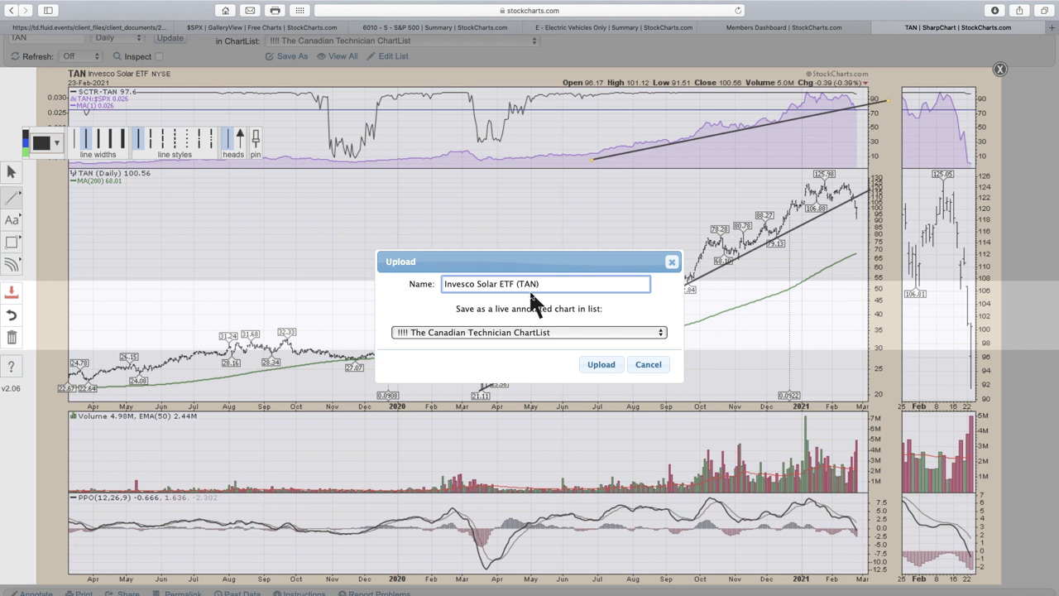
pyautogui.tripleClick(556, 283)
pyautogui.write('T')
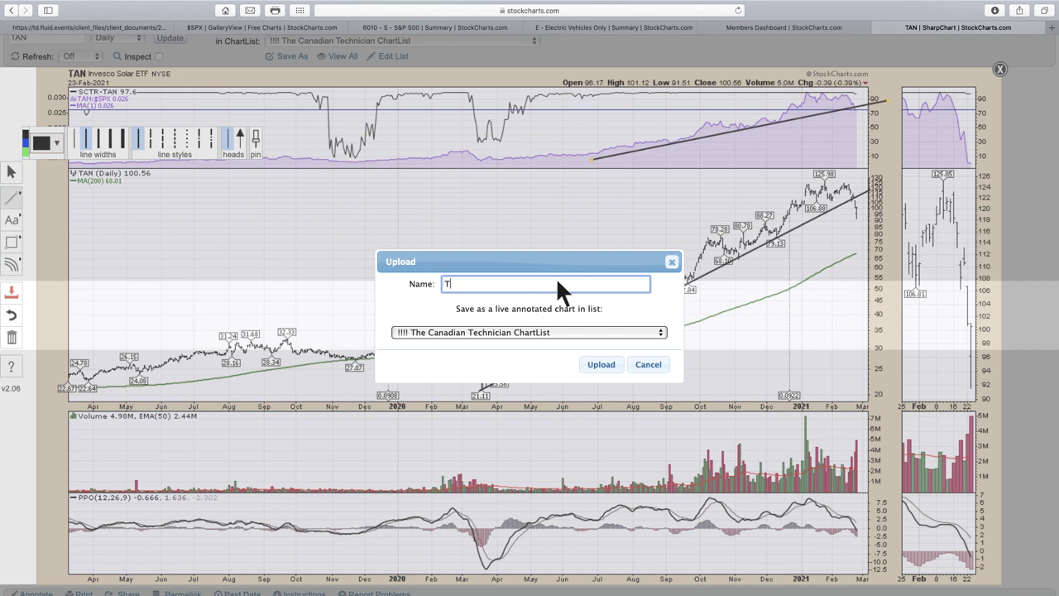
pyautogui.write('AN 20210223')
pyautogui.click(659, 331)
pyautogui.click(641, 381)
pyautogui.click(613, 364)
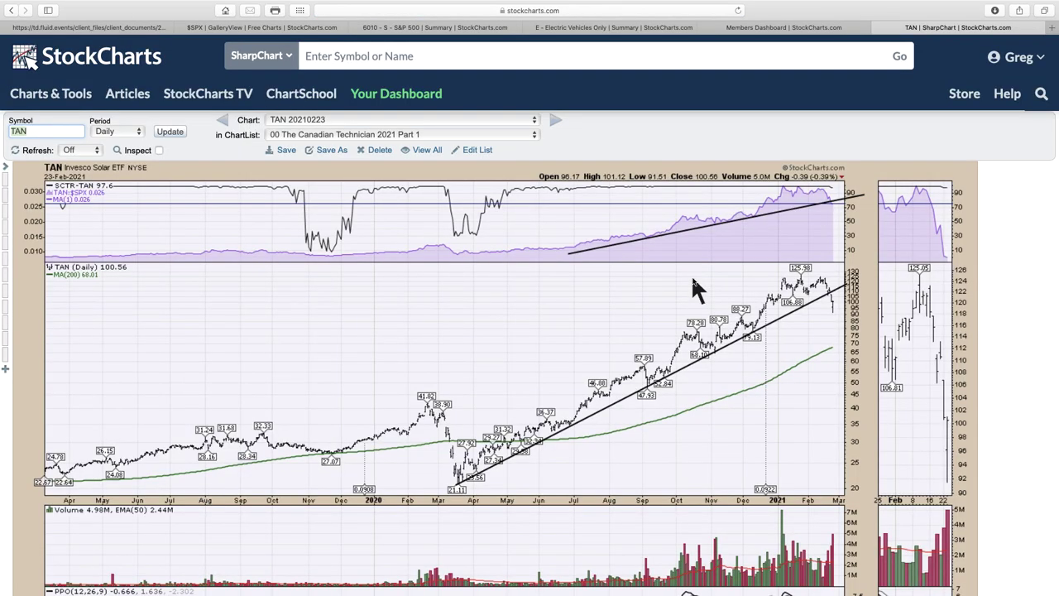
# Open the S&P 500 summary list and review the stocks ranked by three-month percentage change
pyautogui.click(285, 27)
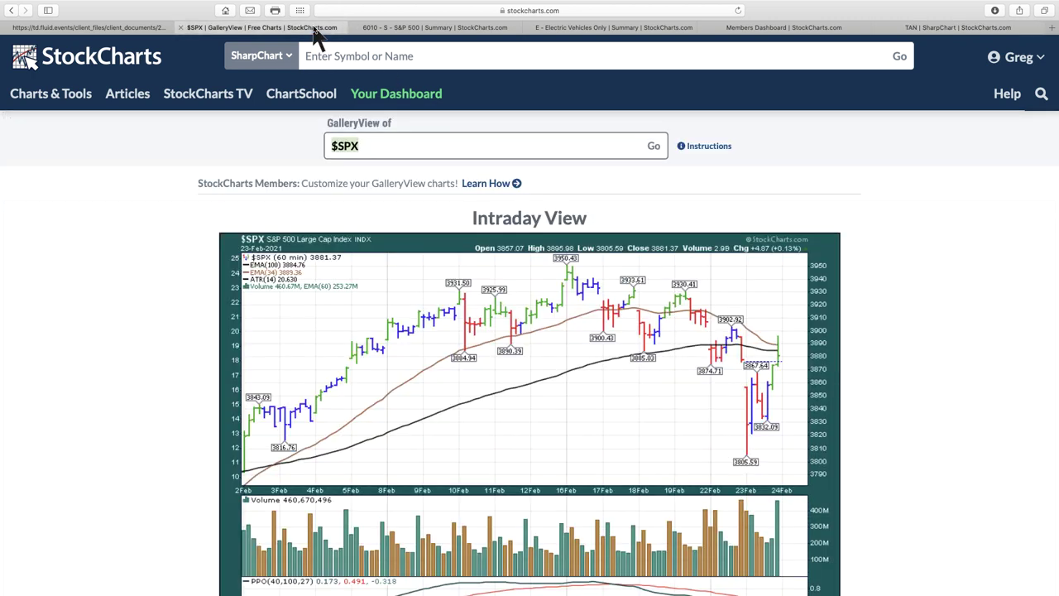
pyautogui.click(437, 28)
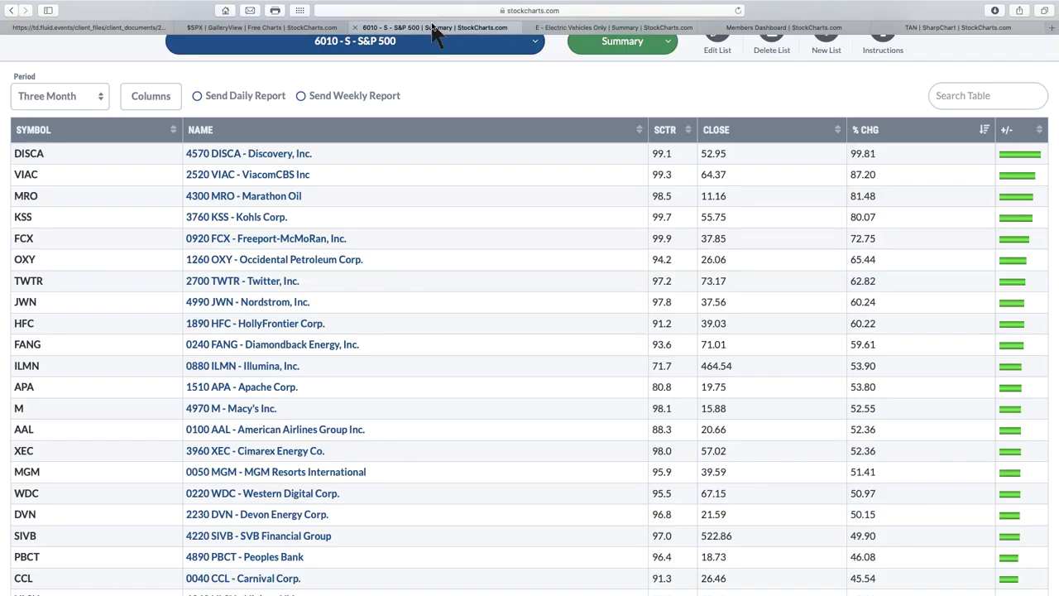
pyautogui.scroll(-2, 512, 417)
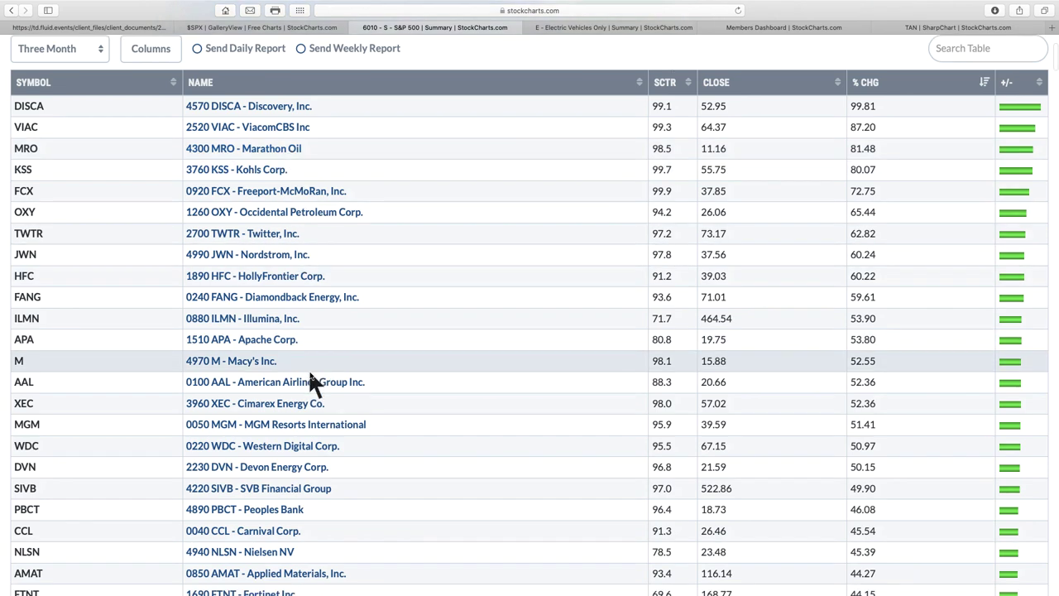
pyautogui.scroll(-3, 310, 382)
pyautogui.scroll(-1, 312, 379)
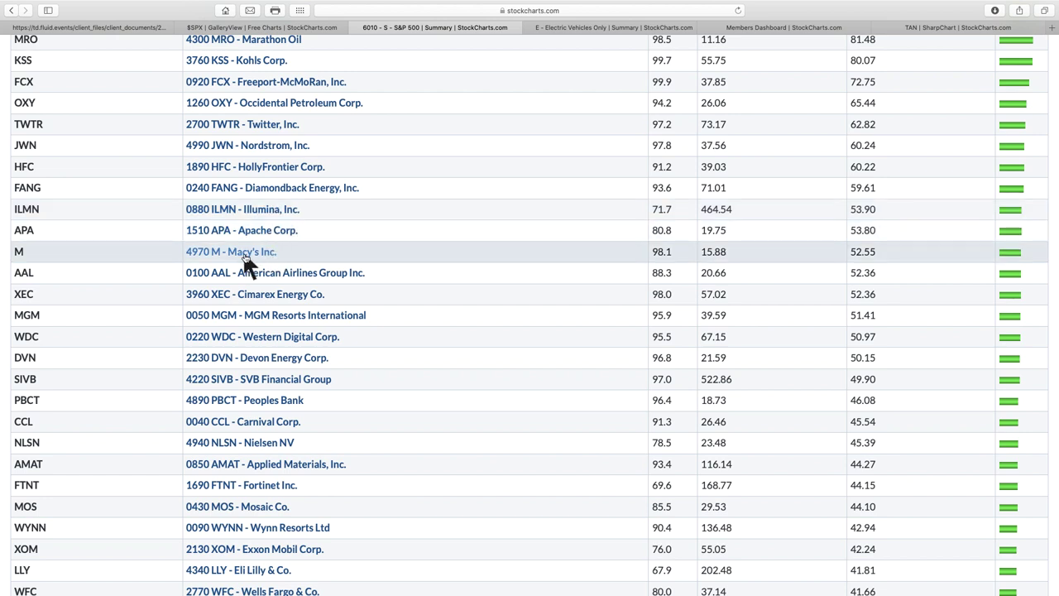
# Preview the thumbnail charts of stocks in the S&P 500 list, including MGM and WDC, continuing down to XOM
pyautogui.moveTo(19, 250)
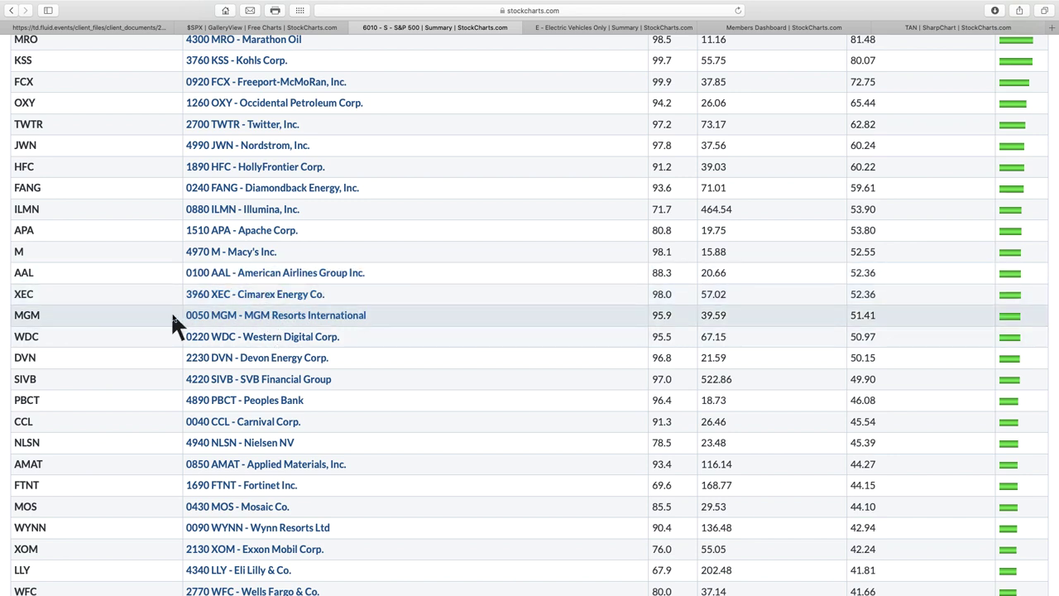
pyautogui.moveTo(18, 319)
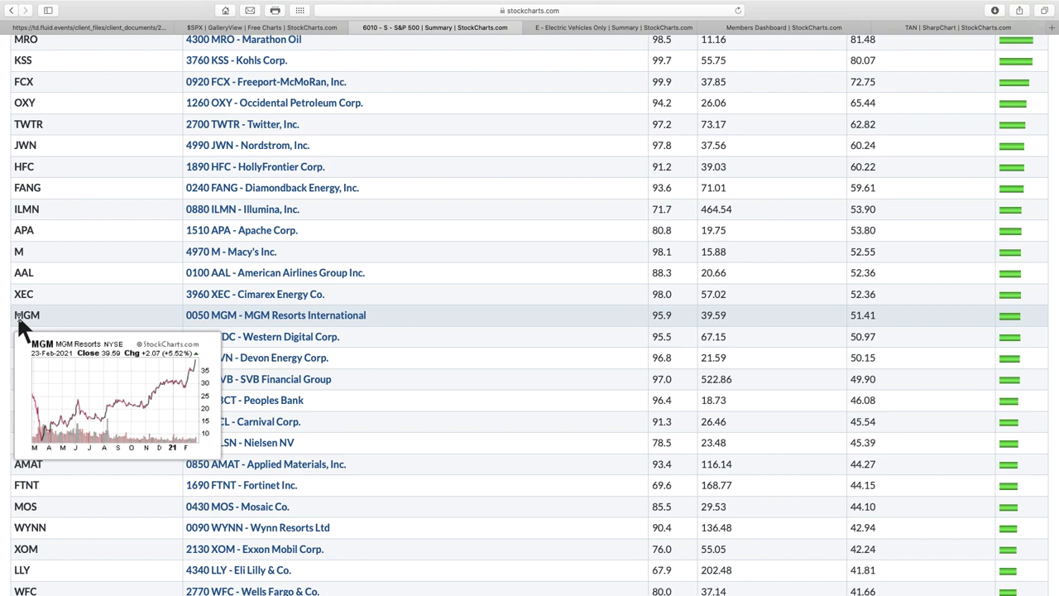
pyautogui.scroll(-3, 18, 322)
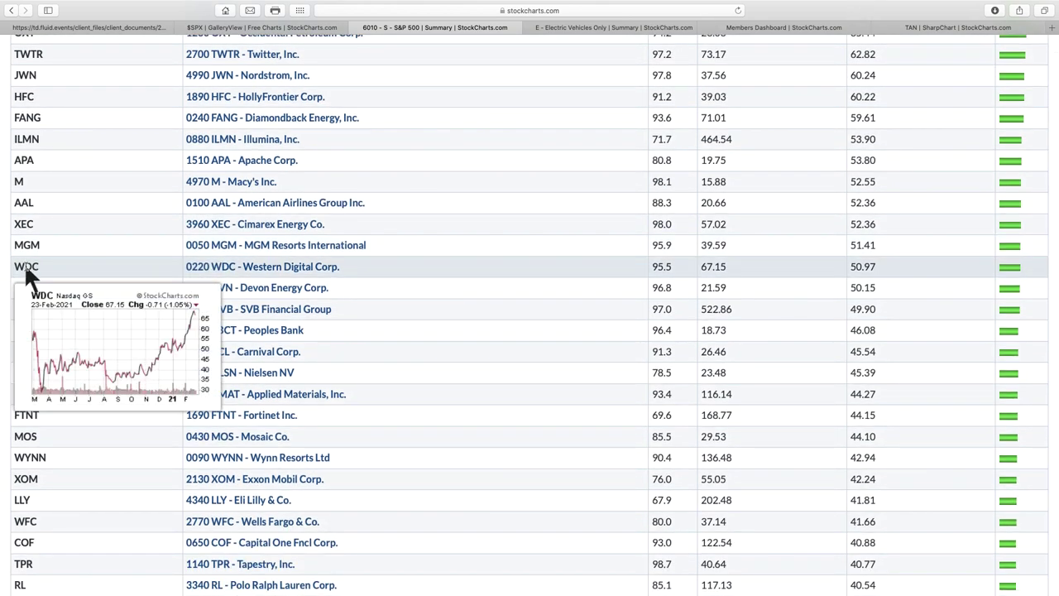
pyautogui.moveTo(27, 284)
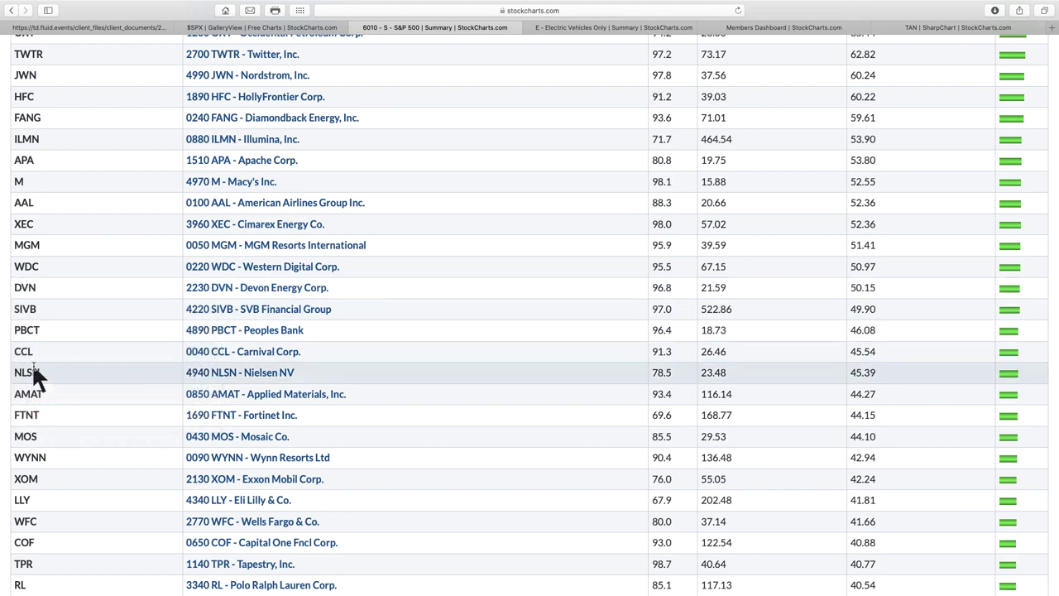
pyautogui.moveTo(32, 371)
pyautogui.scroll(-5, 33, 372)
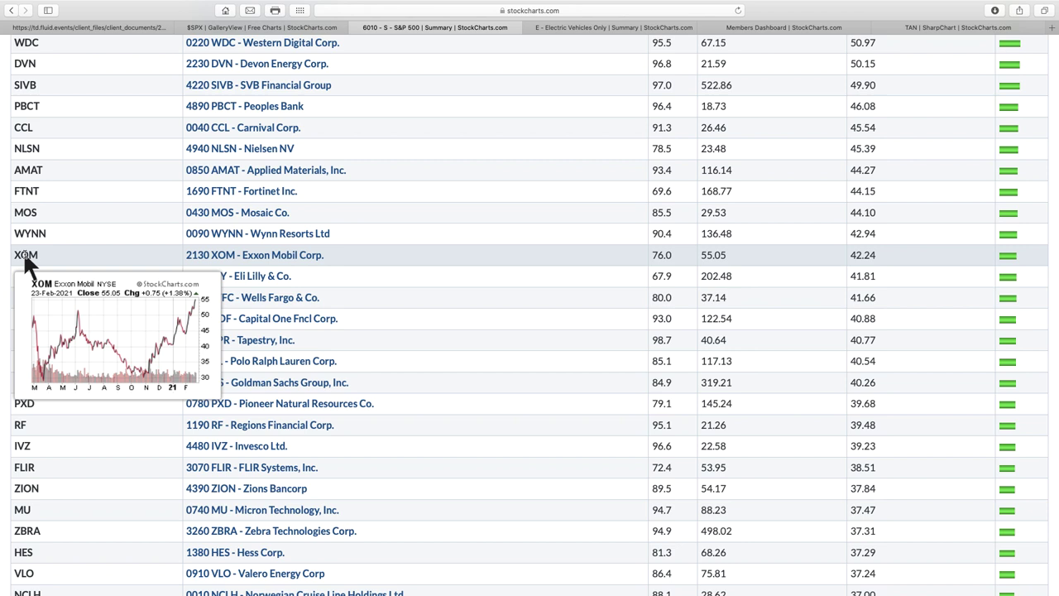
# Examine the Exxon Mobil (XOM) weekly chart and return to the S&P 500 summary list
pyautogui.click(211, 255)
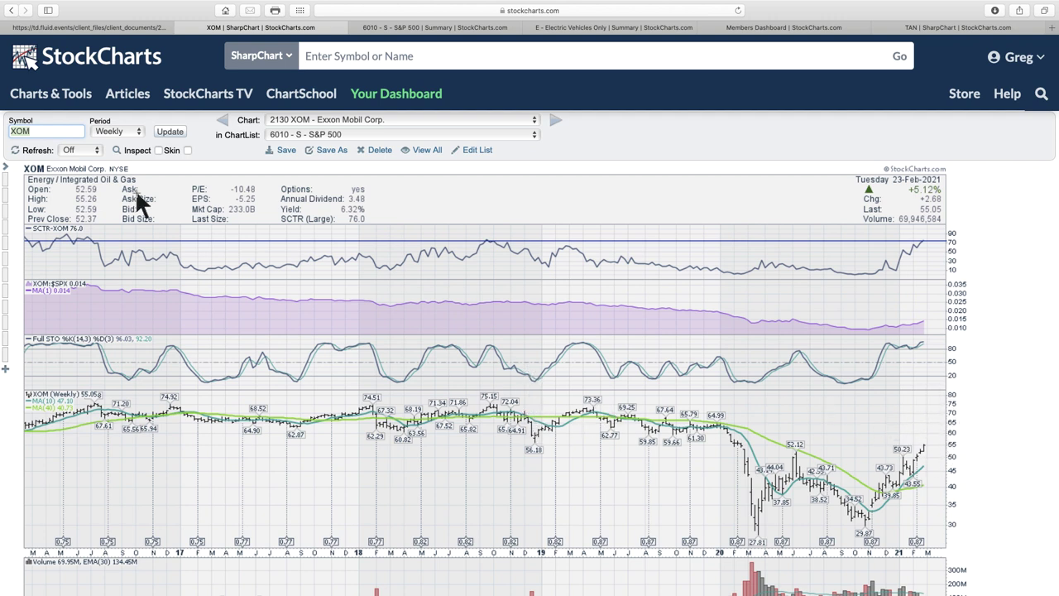
pyautogui.click(12, 12)
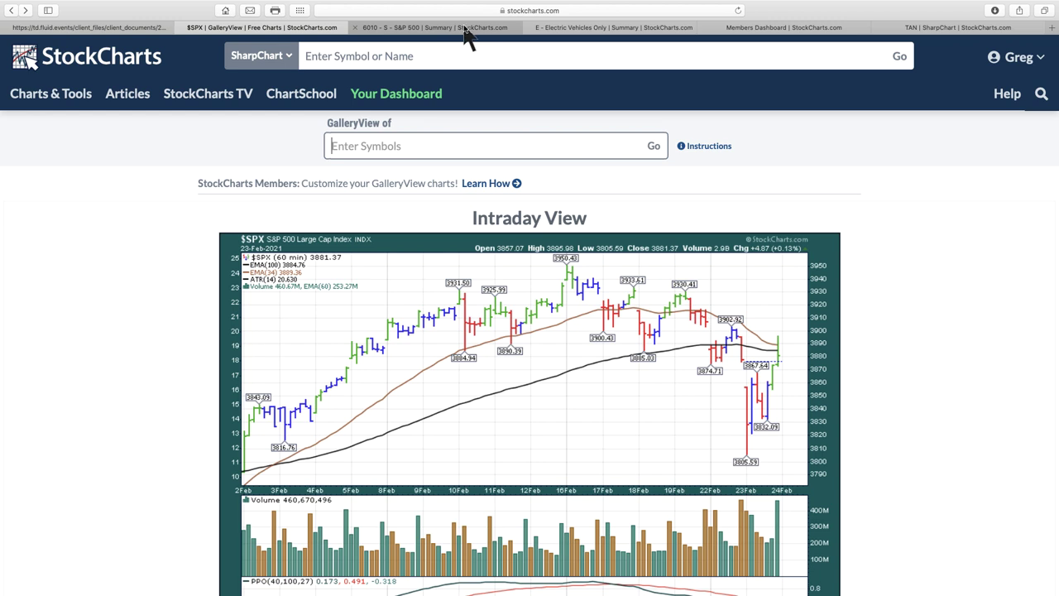
pyautogui.click(439, 27)
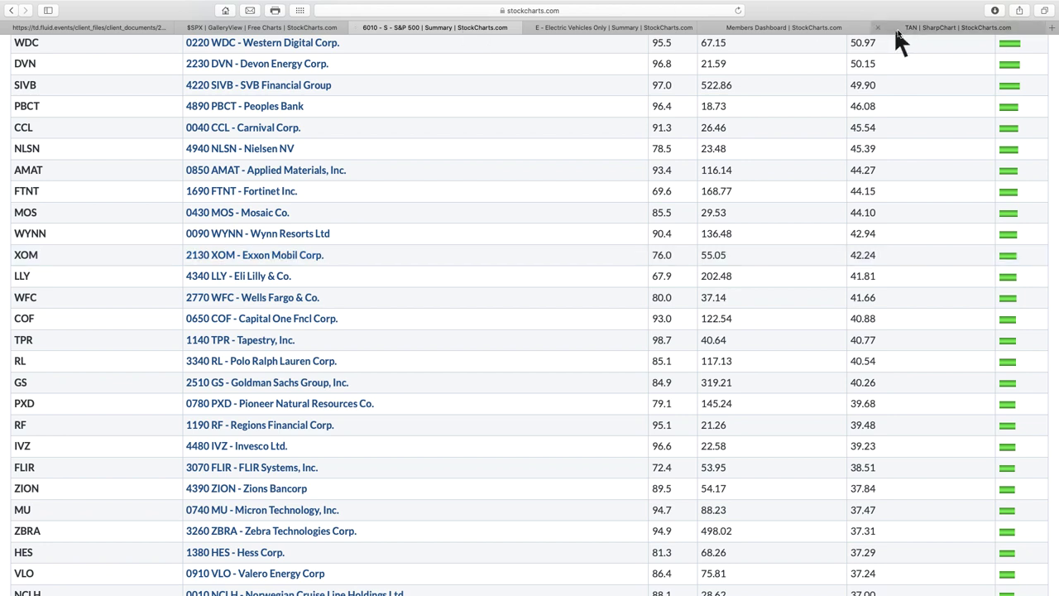
# Chart $COPPER in place of TAN and load the saved chart "$COPPER 20210221 Weekly" to examine its long-term price and indicators
pyautogui.click(932, 29)
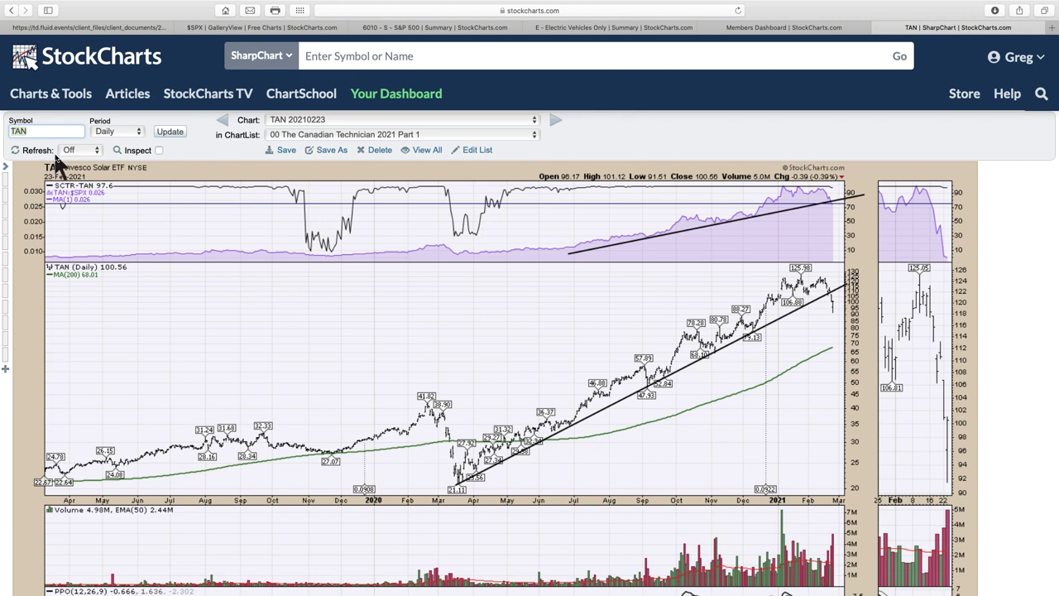
pyautogui.write('$COPPER')
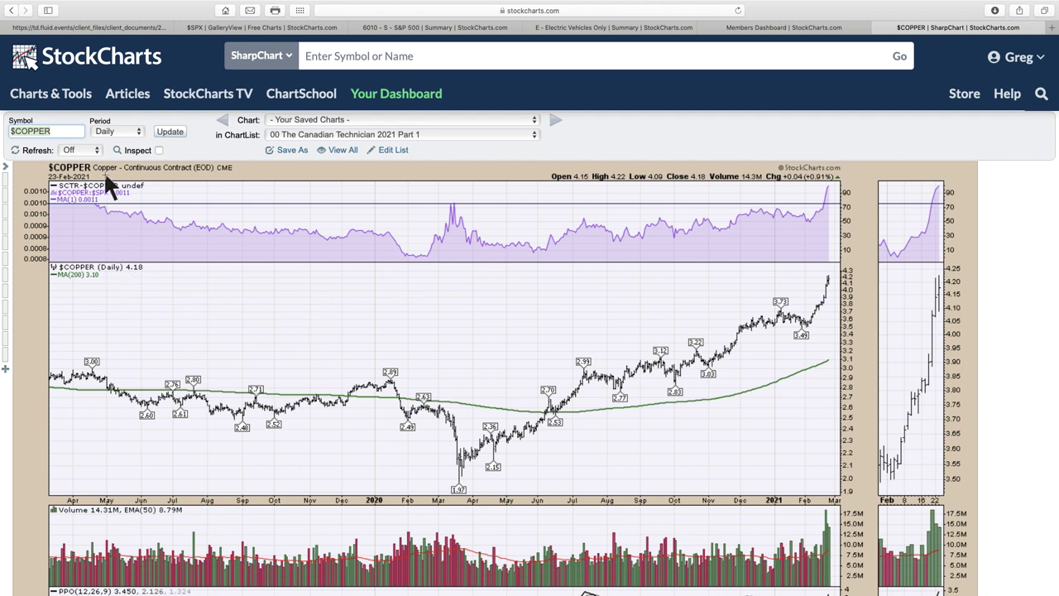
pyautogui.click(535, 122)
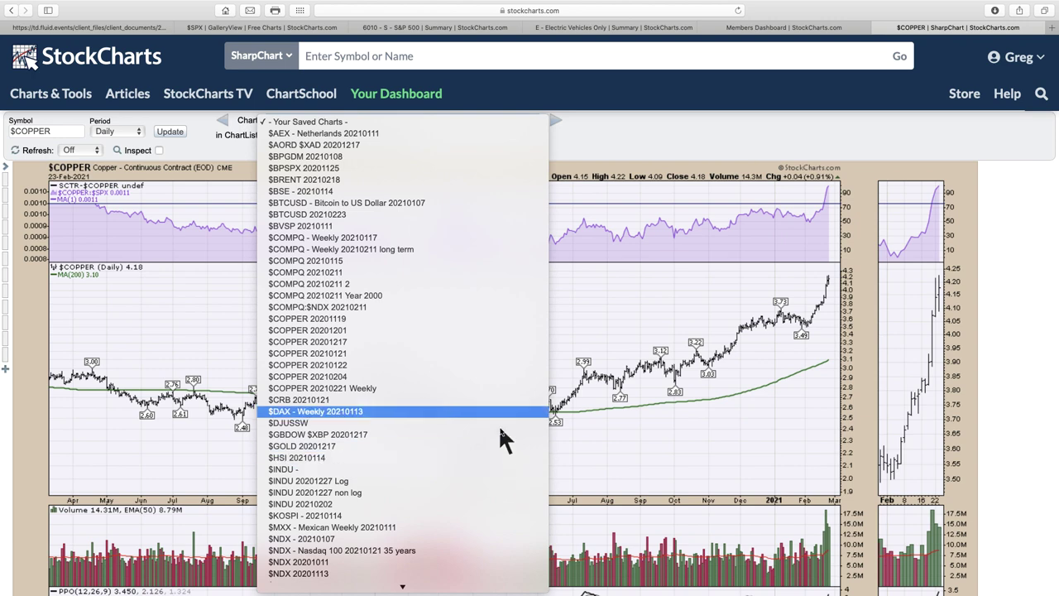
pyautogui.click(515, 387)
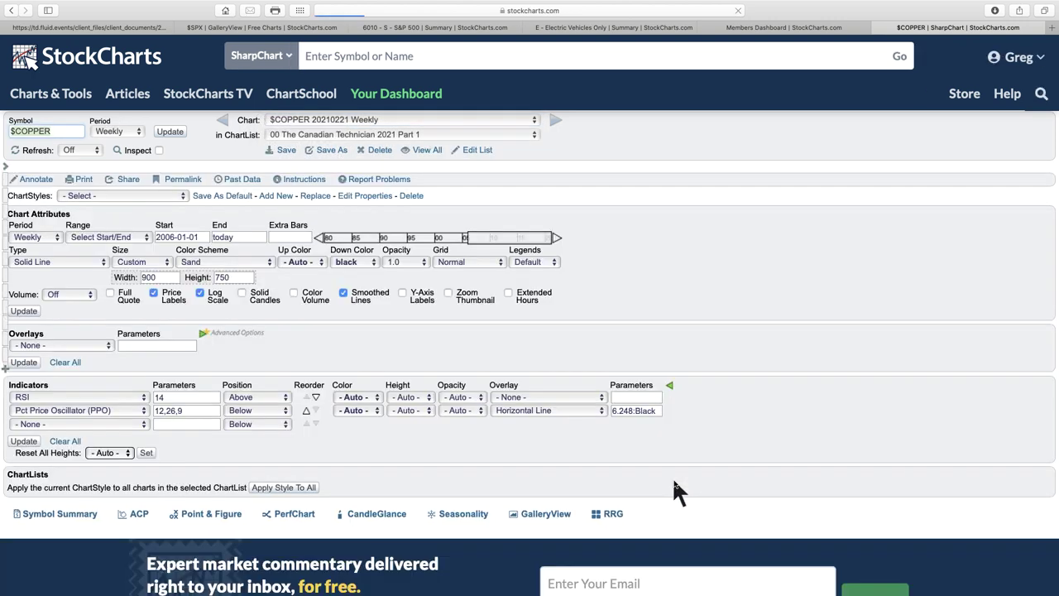
pyautogui.scroll(-2, 674, 488)
pyautogui.scroll(-2, 674, 490)
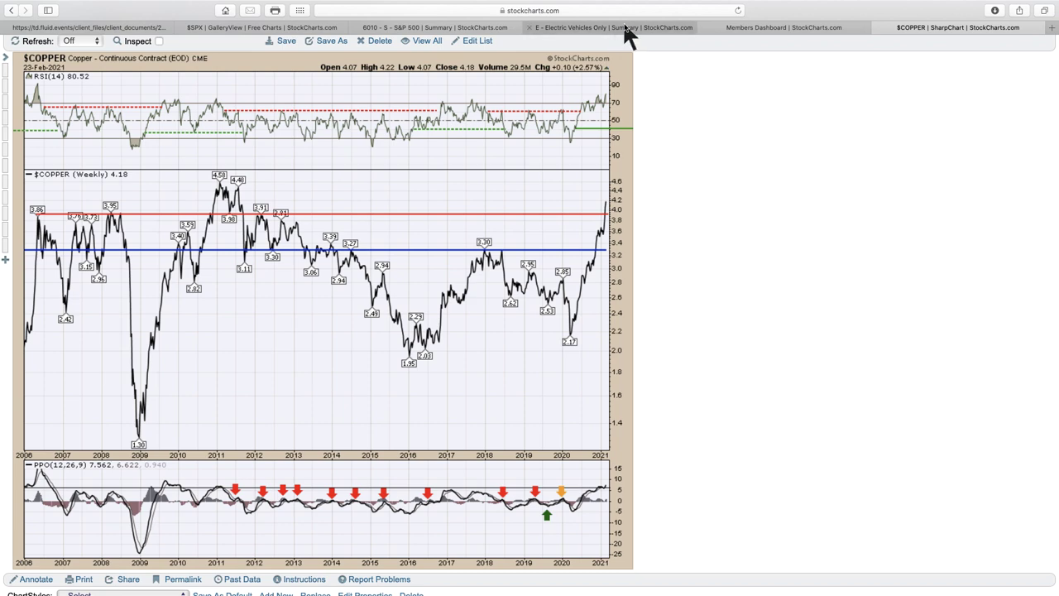
# Chart First Solar (FSLR) and apply the Weekly ChartStyle to view its price and PPO
pyautogui.scroll(3, 295, 208)
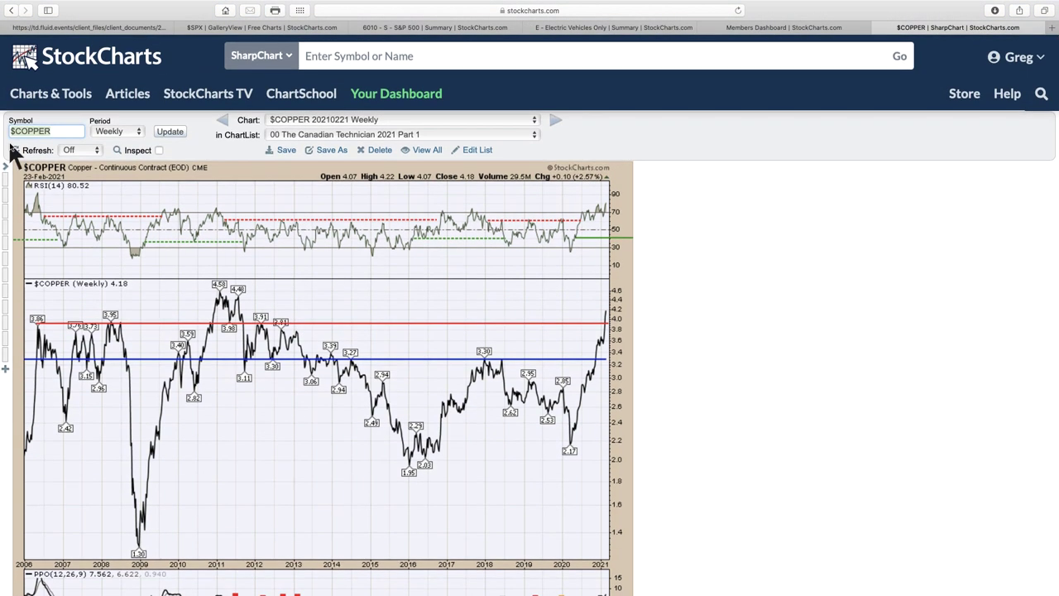
pyautogui.write('FSLR')
pyautogui.press('Return')
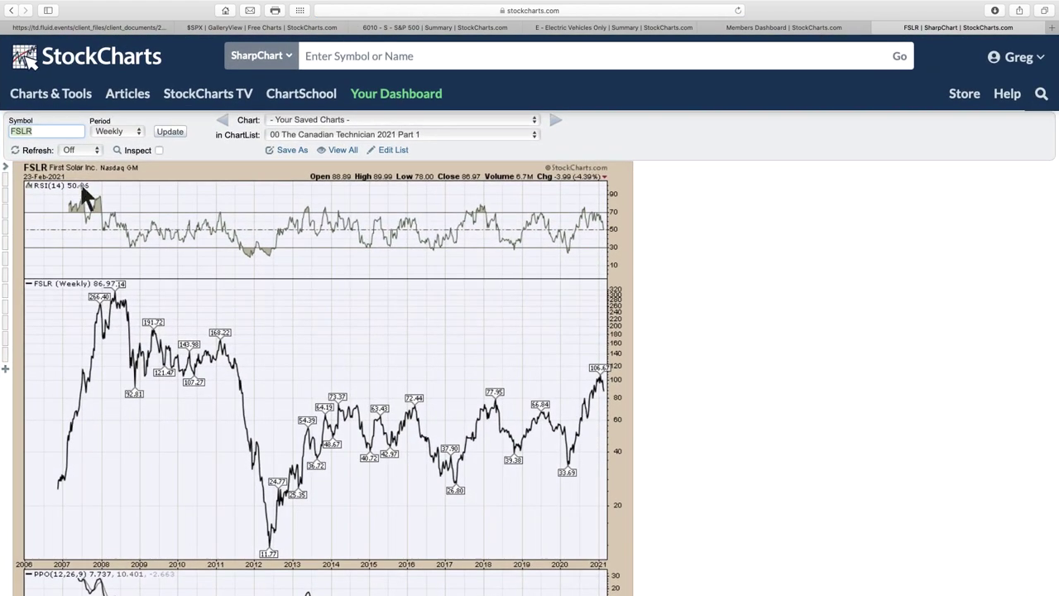
pyautogui.click(5, 324)
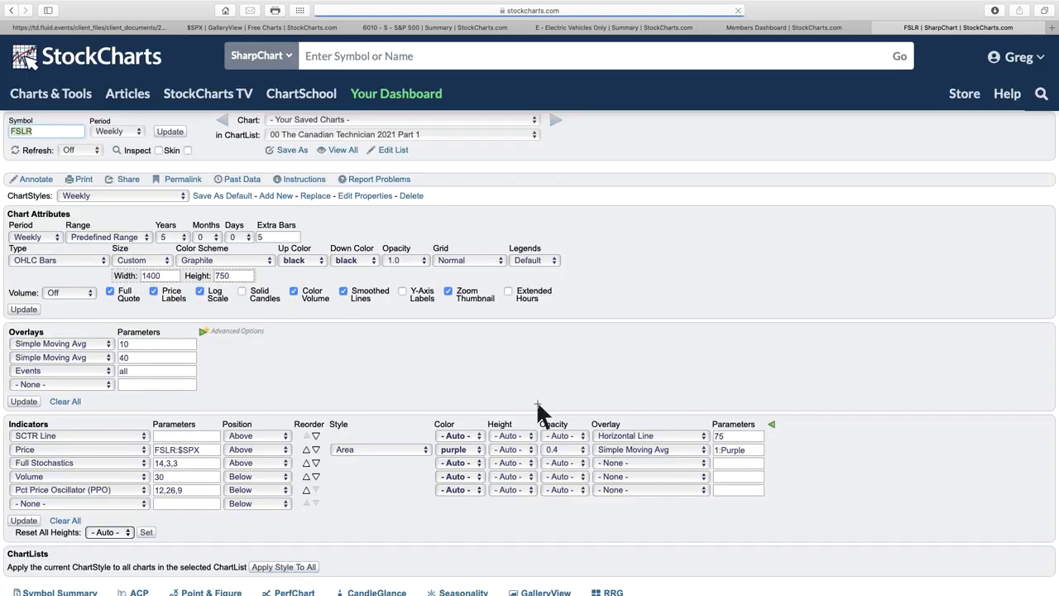
pyautogui.scroll(-5, 739, 428)
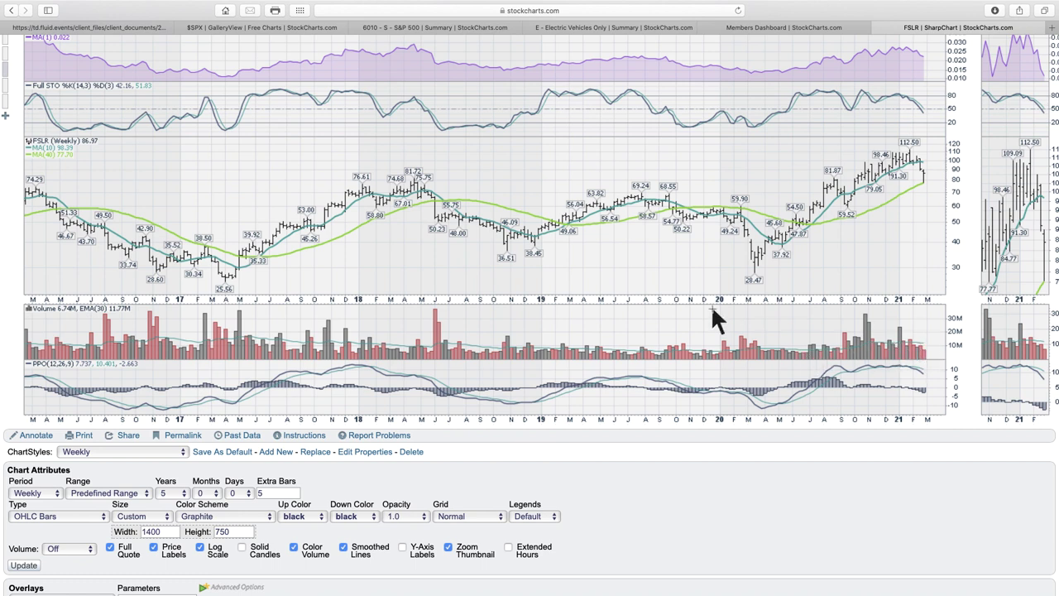
# Review the one-month percentage changes of the stocks in the Electric Vehicles Only summary list
pyautogui.click(633, 32)
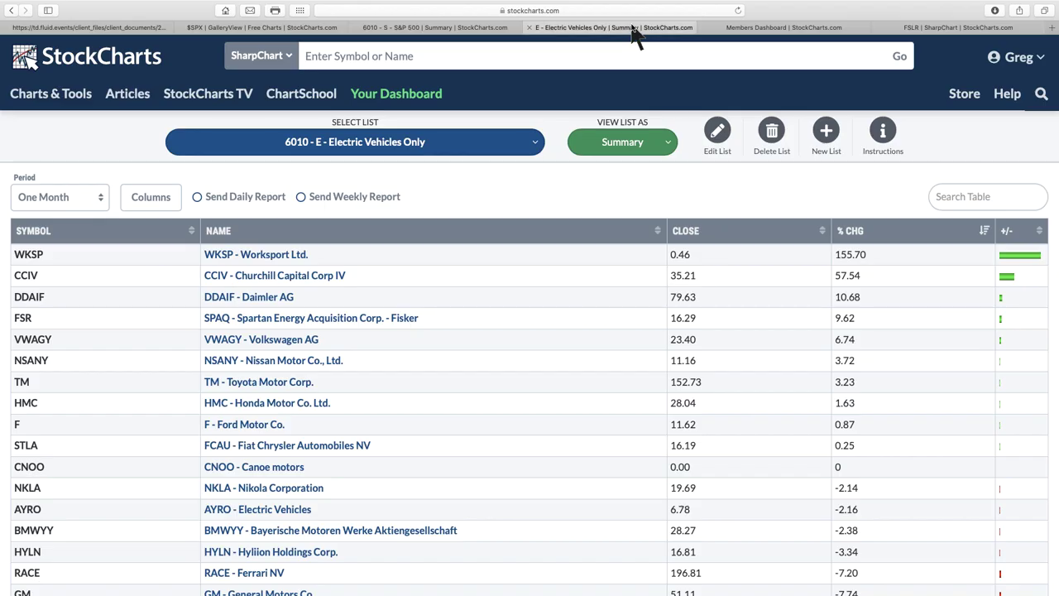
pyautogui.scroll(-5, 592, 361)
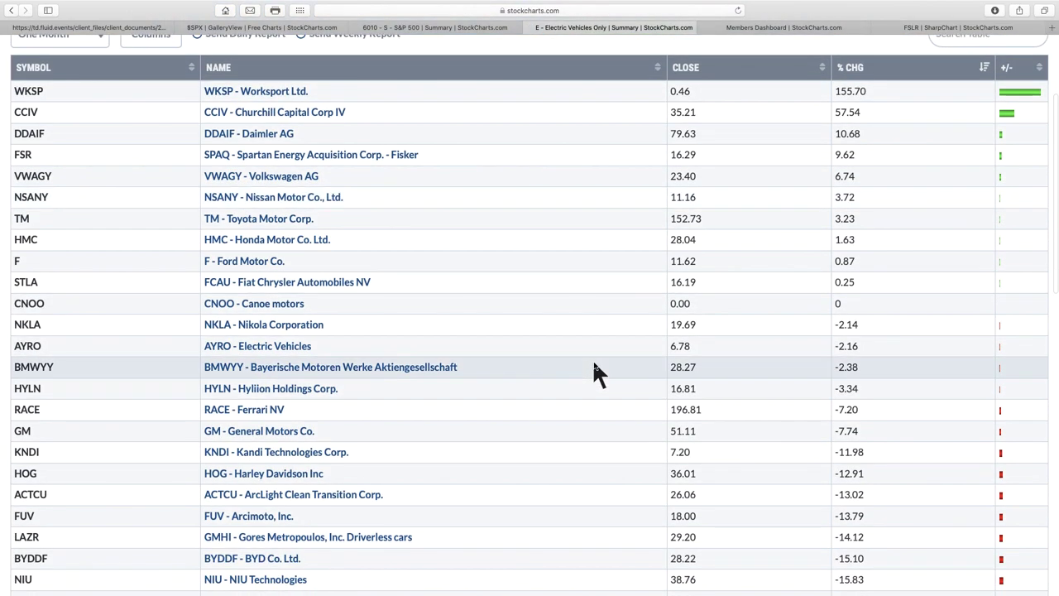
pyautogui.scroll(4, 594, 367)
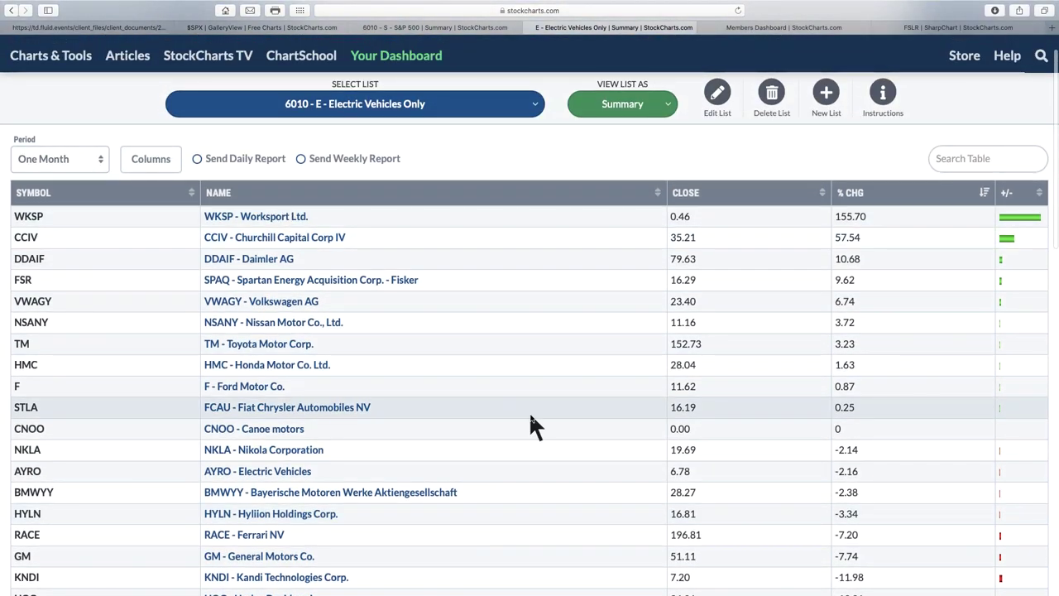
pyautogui.scroll(-2, 532, 425)
pyautogui.scroll(-5, 530, 416)
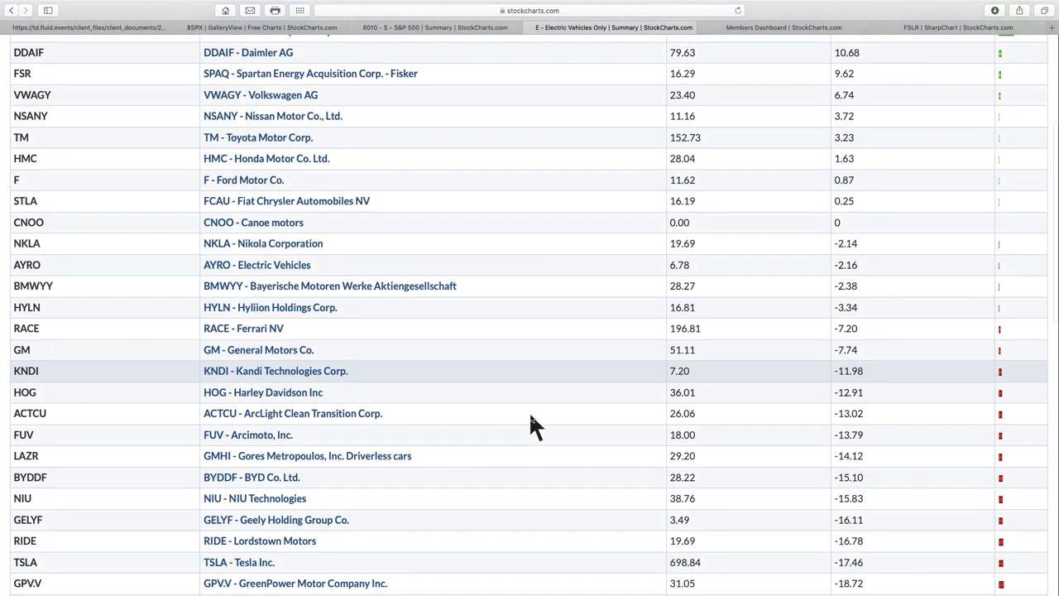
pyautogui.scroll(-4, 530, 416)
pyautogui.scroll(3, 530, 417)
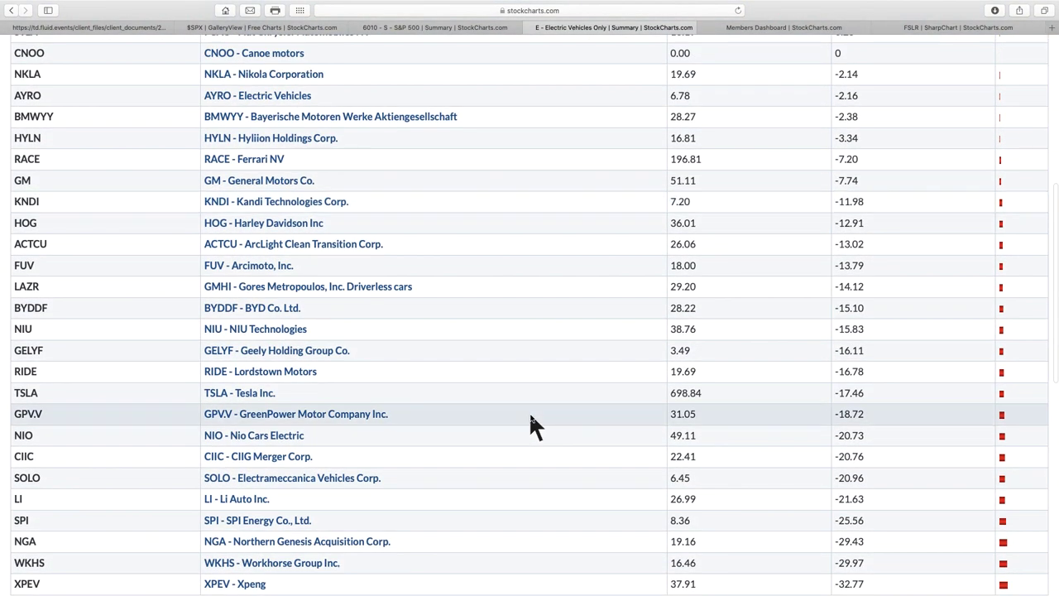
pyautogui.scroll(5, 530, 417)
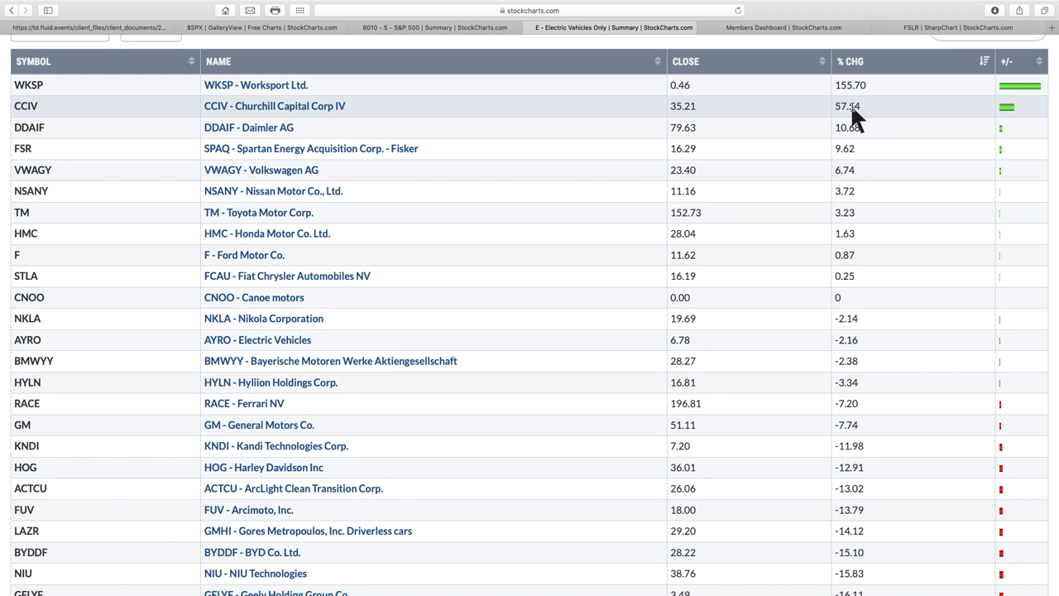
# Open the Churchill Capital Corp IV (CCIV) daily chart from the list and examine its price, volume and PPO
pyautogui.click(268, 105)
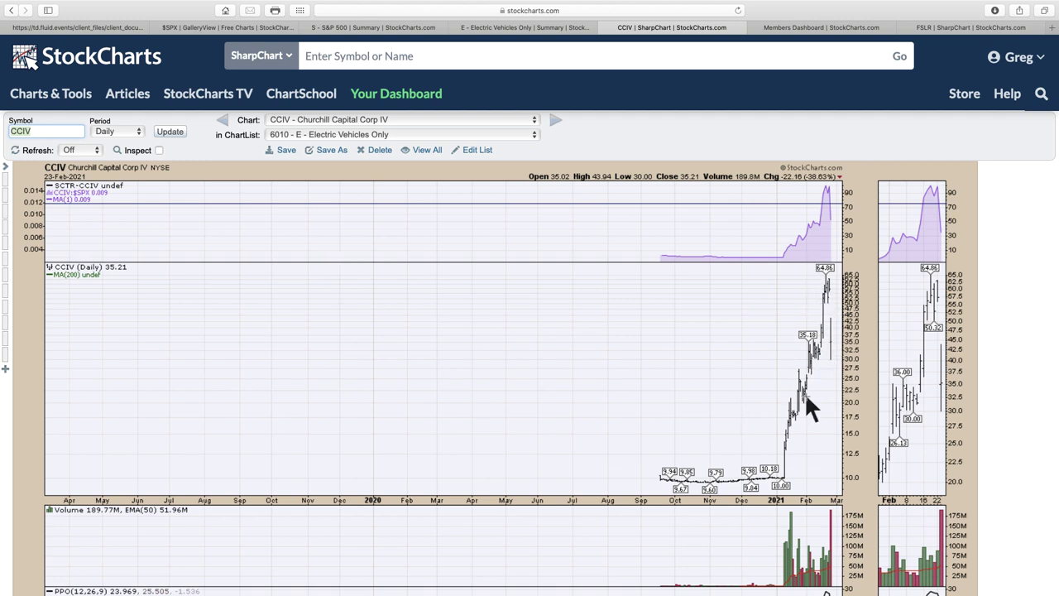
pyautogui.scroll(-3, 807, 397)
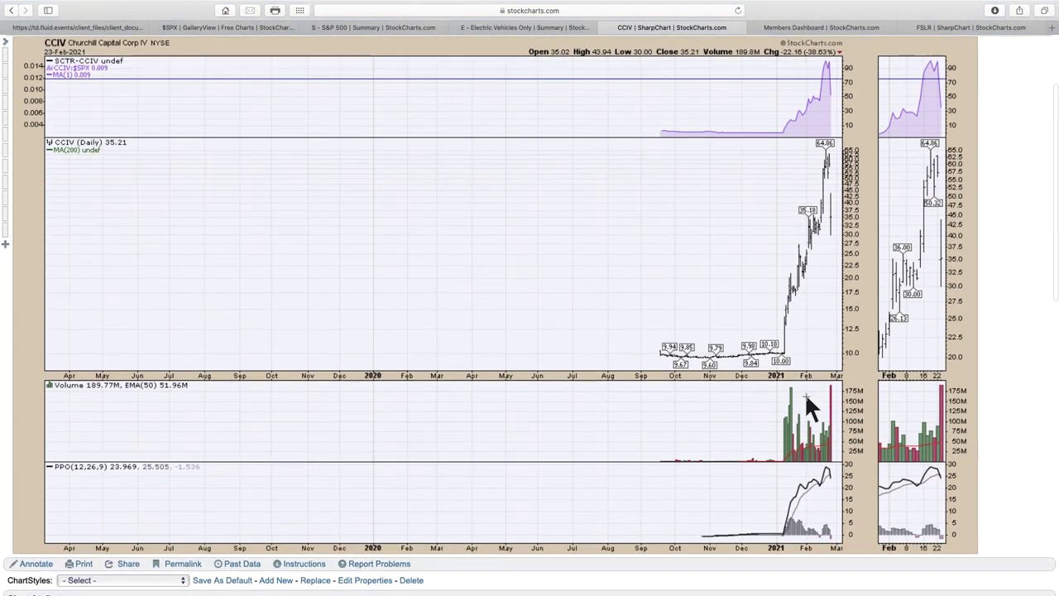
pyautogui.scroll(3, 821, 195)
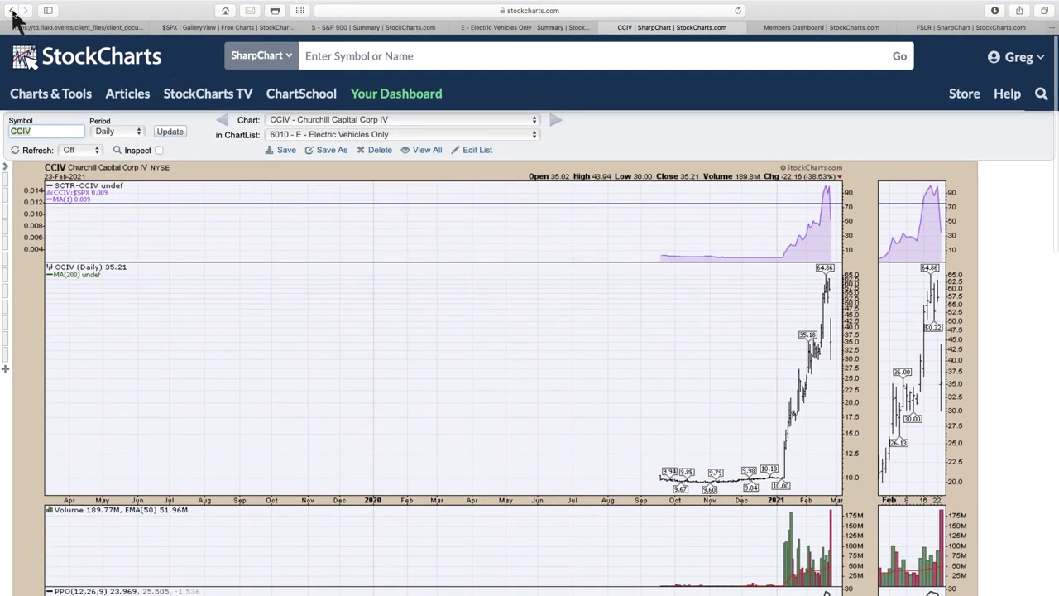
# Return to the Electric Vehicles Only list and open the Worksport Ltd. (WKSP) chart
pyautogui.click(12, 11)
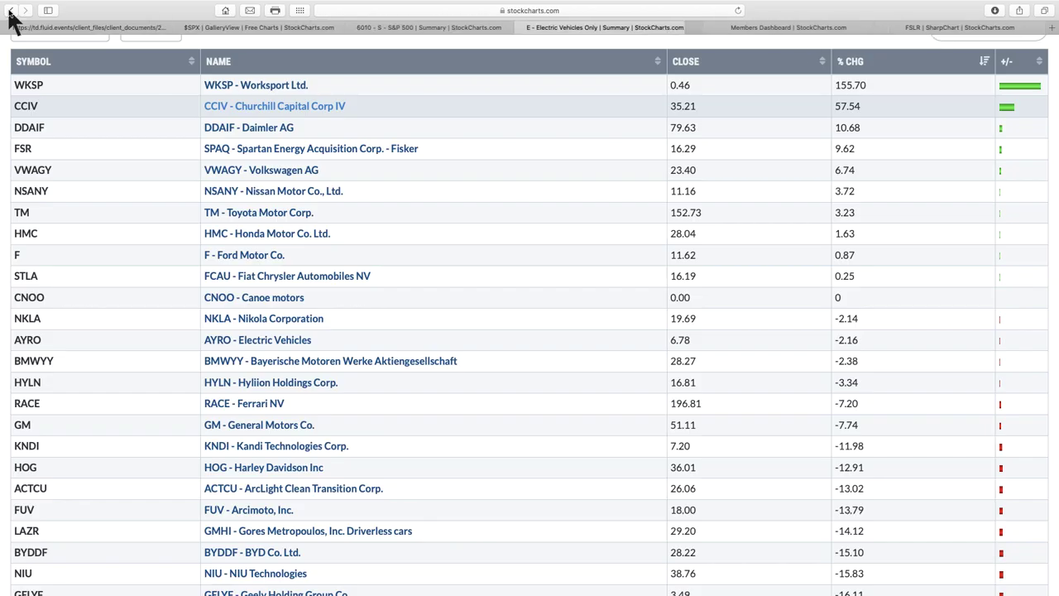
pyautogui.click(257, 86)
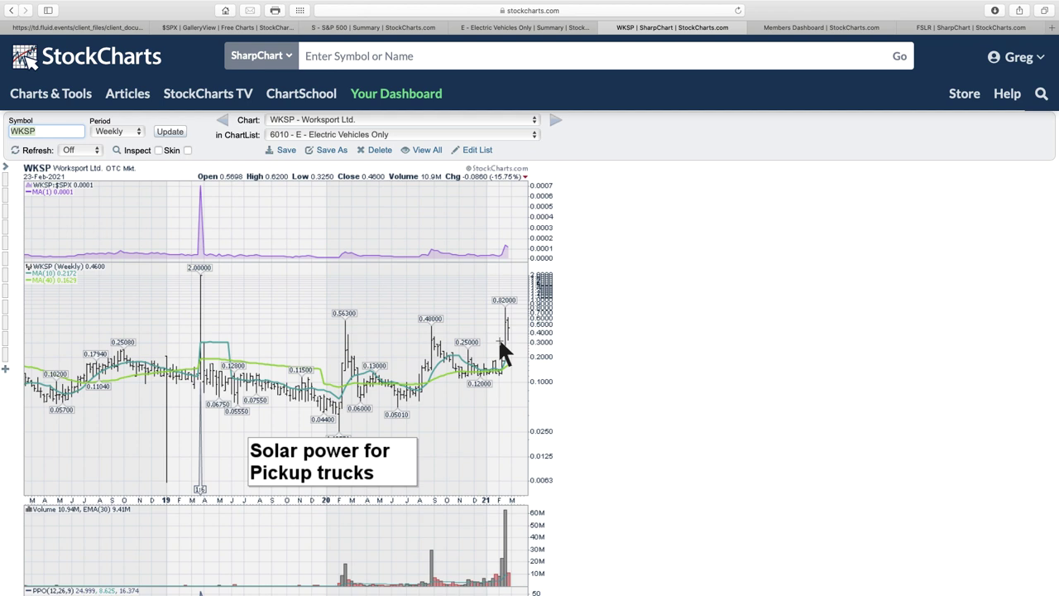
# Return to the Electric Vehicles Only list and open the Workhorse Group Inc. (WKHS) chart
pyautogui.click(11, 10)
pyautogui.scroll(-10, 371, 387)
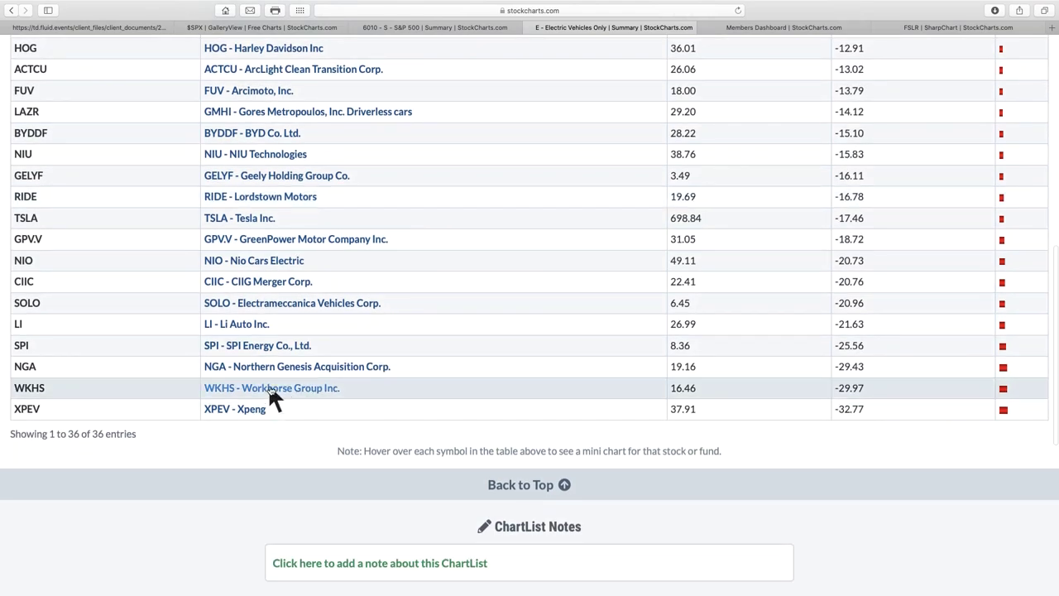
pyautogui.click(267, 389)
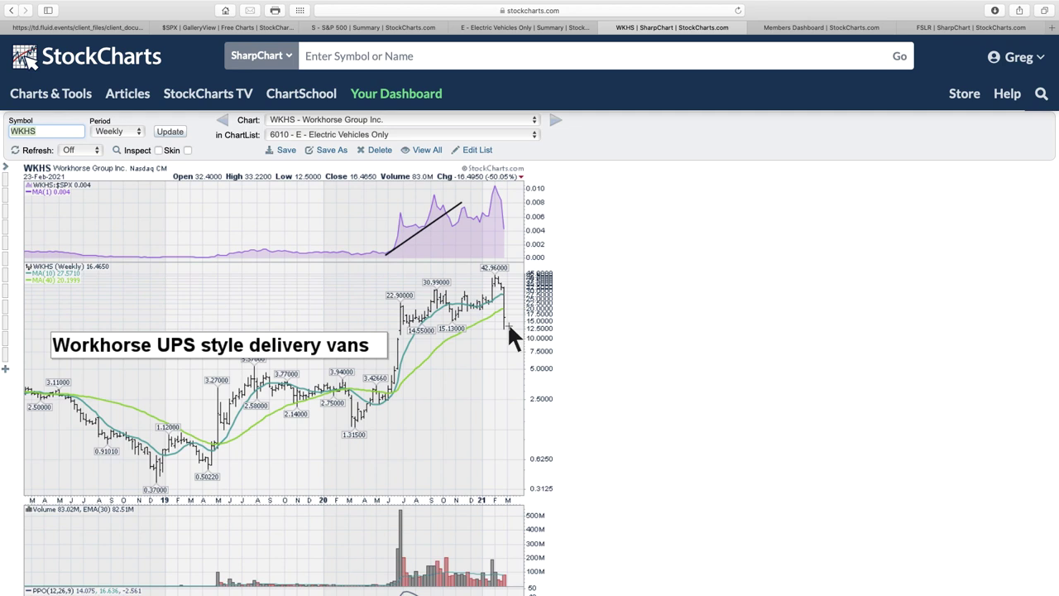
# View the whole Electric Vehicles Only list as charts, 10 per page, and examine the ACTCU and AYRO charts
pyautogui.click(427, 151)
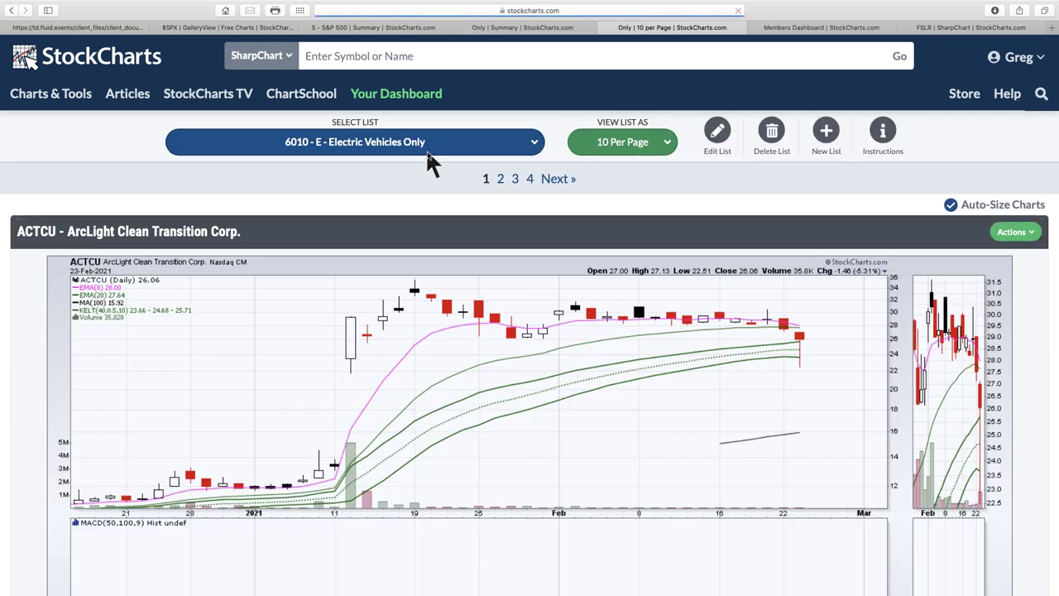
pyautogui.scroll(-3, 580, 401)
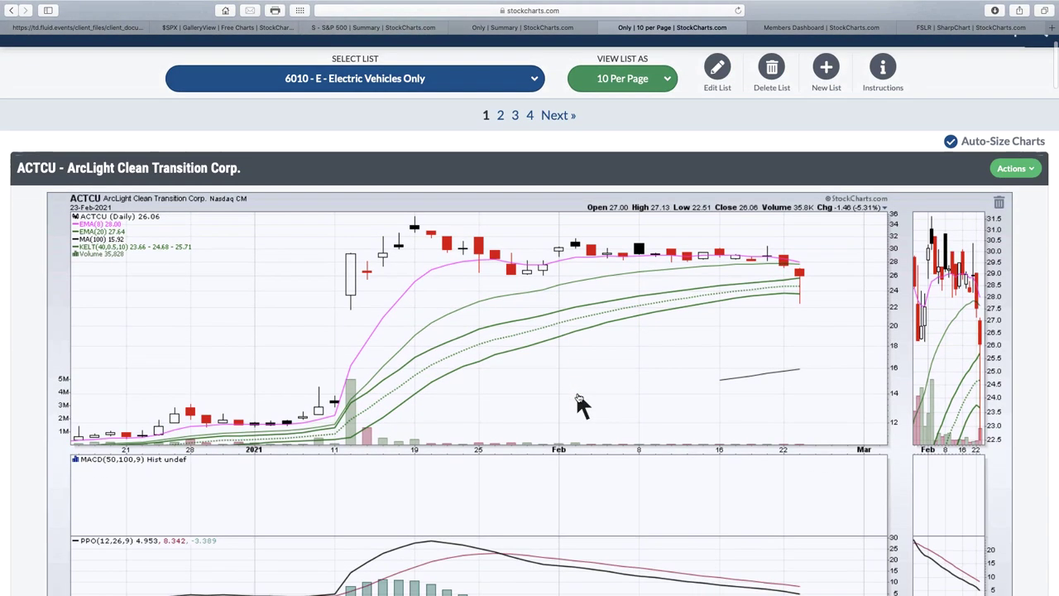
pyautogui.scroll(-2, 577, 396)
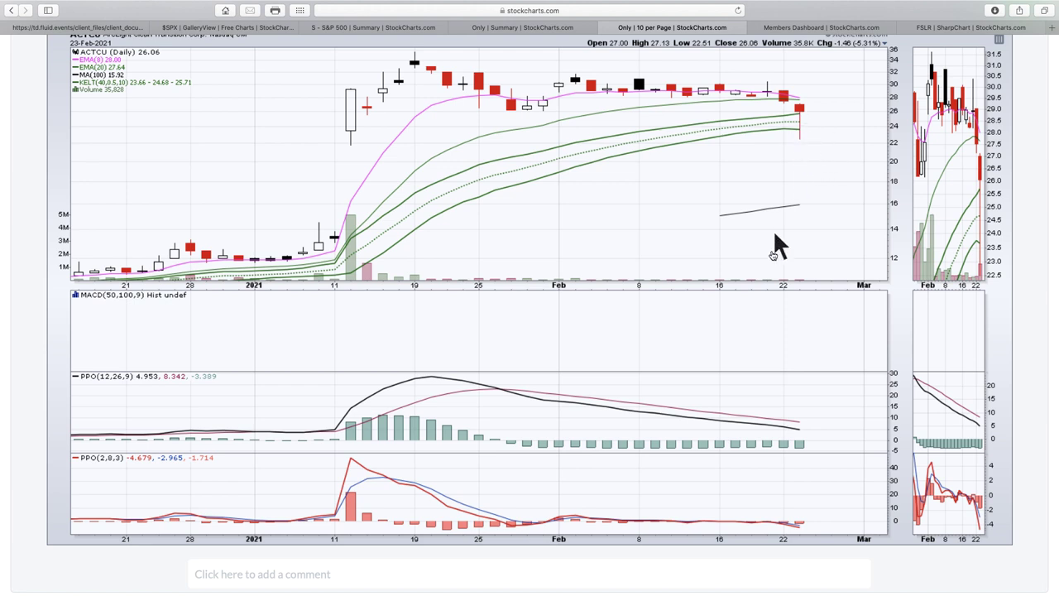
pyautogui.scroll(-6, 770, 267)
pyautogui.scroll(-2, 773, 266)
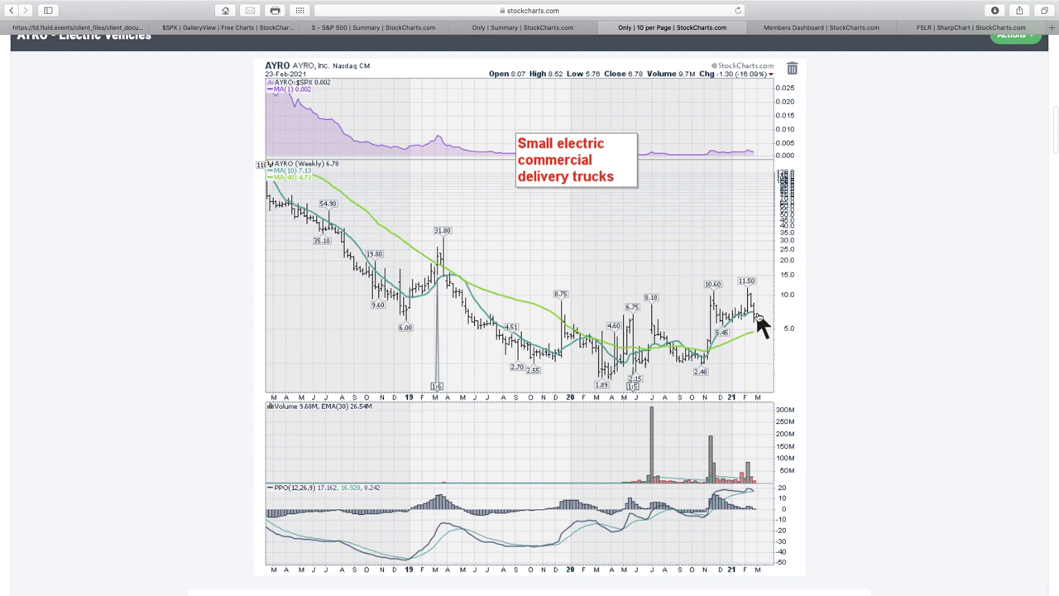
pyautogui.scroll(-1, 760, 325)
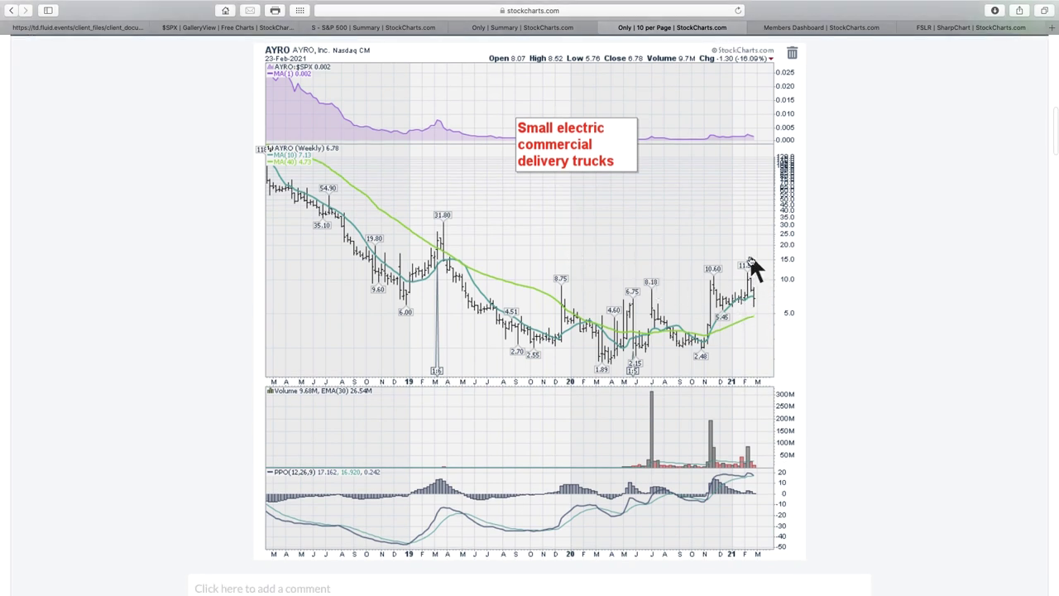
# Examine the weekly BMWYY and BYD (BYDDF) charts in the list
pyautogui.scroll(-10, 752, 331)
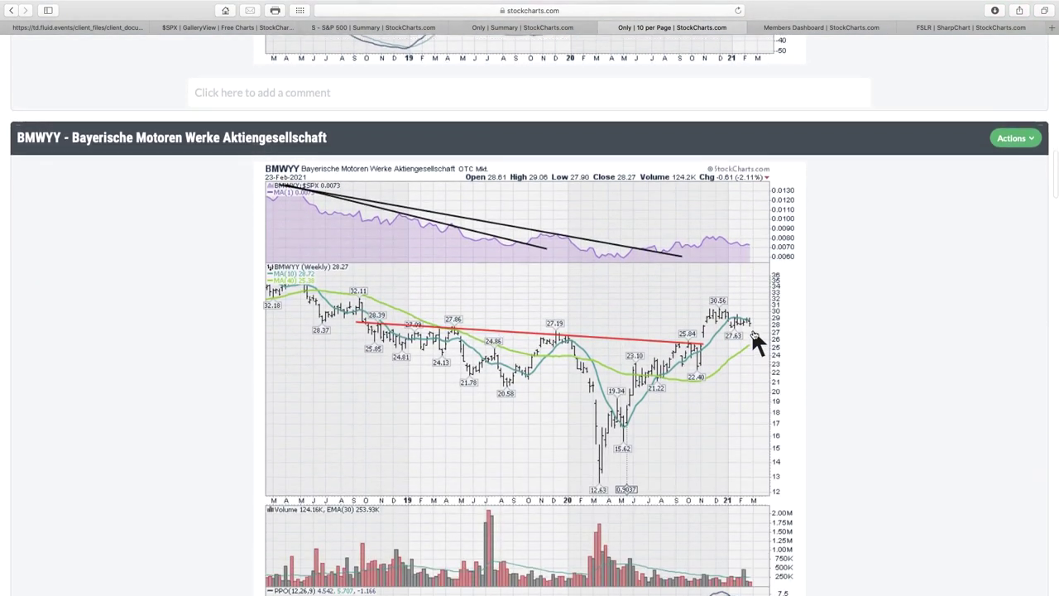
pyautogui.scroll(-3, 755, 339)
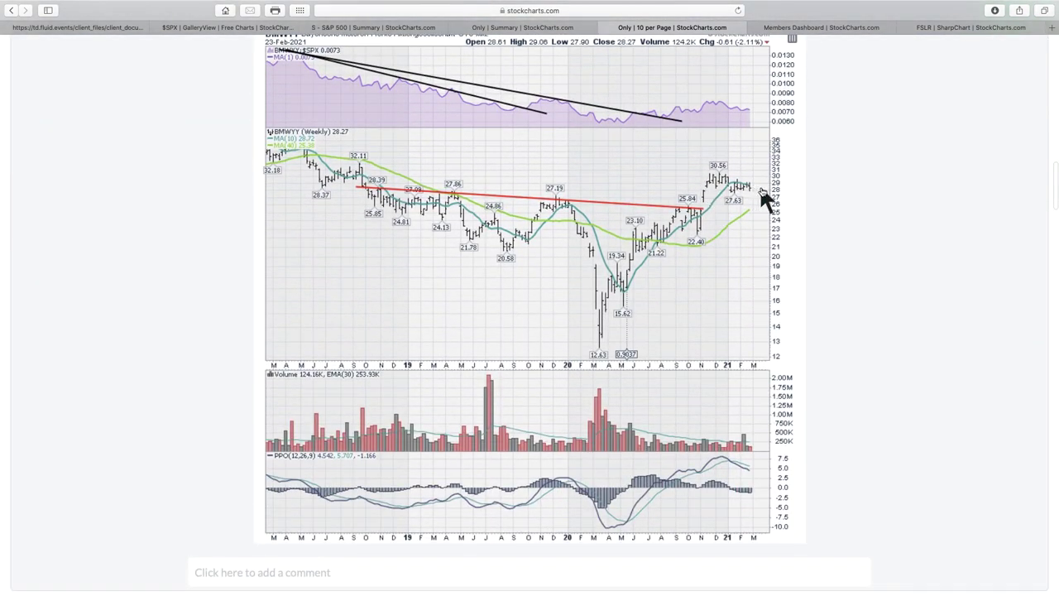
pyautogui.scroll(-10, 755, 188)
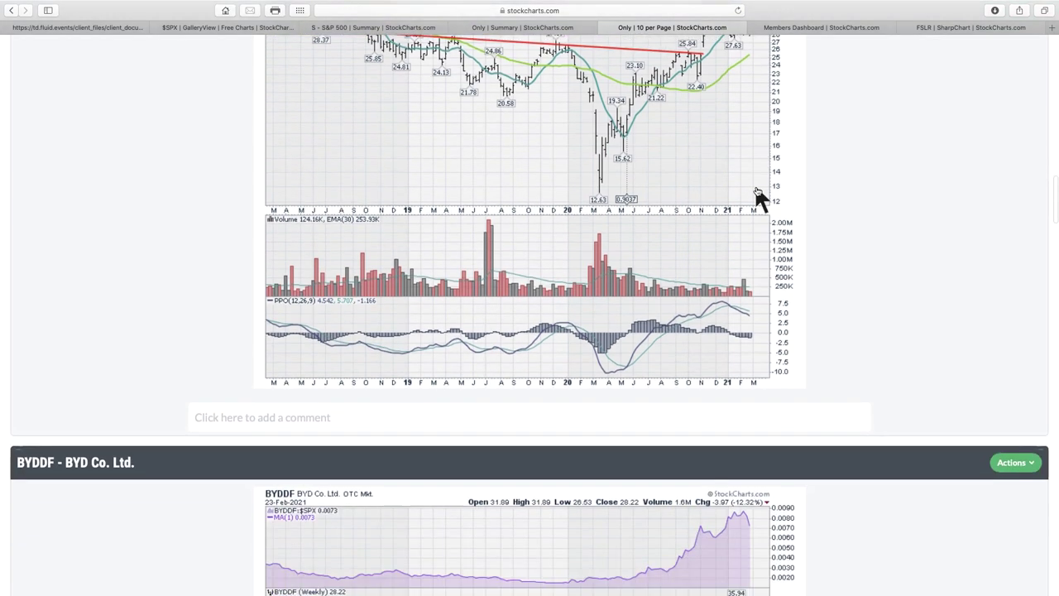
pyautogui.scroll(-2, 755, 189)
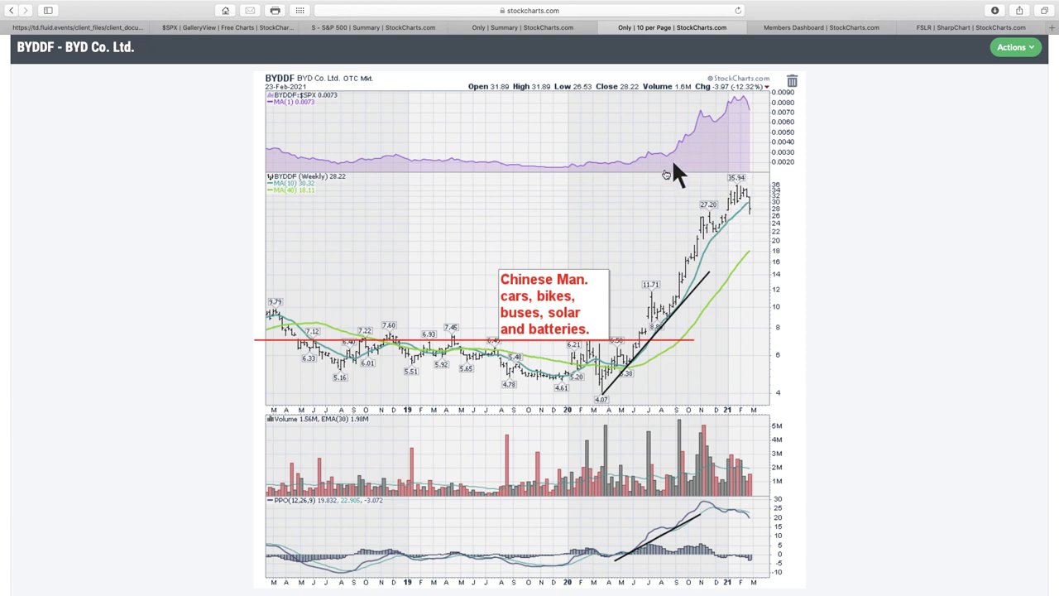
# Examine the daily charts of Churchill Capital Corp IV (CCIV) and CIIG Merger Corp. (CIIC)
pyautogui.scroll(-5, 753, 432)
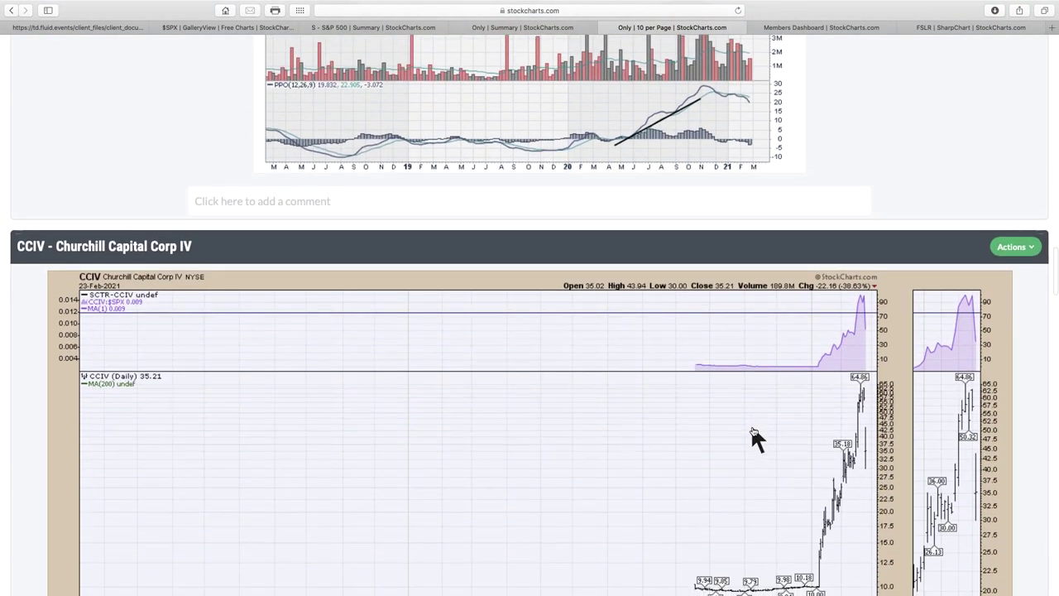
pyautogui.scroll(-7, 753, 432)
pyautogui.scroll(2, 753, 432)
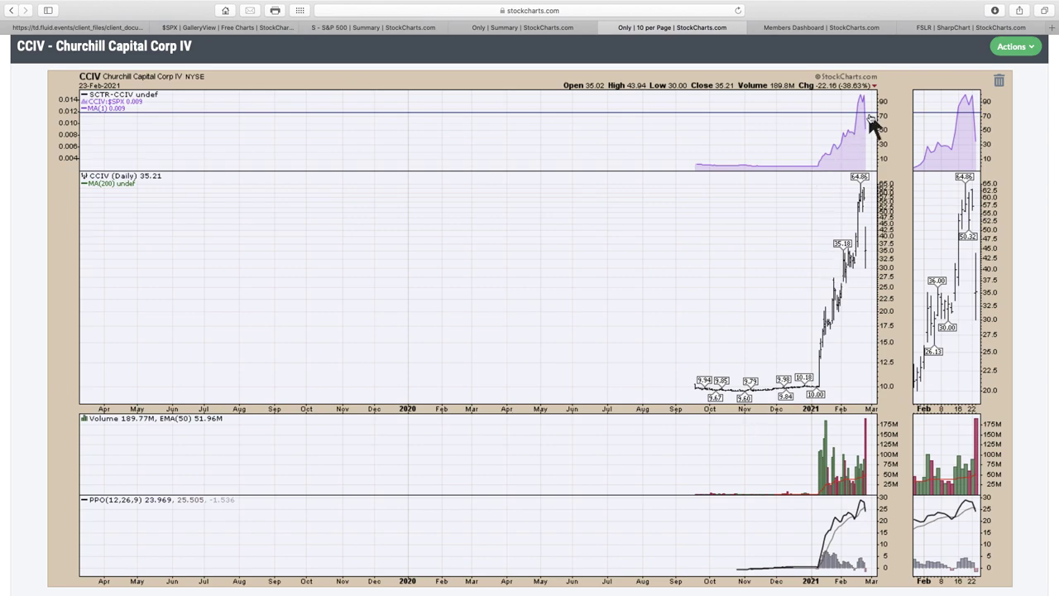
pyautogui.scroll(-10, 751, 338)
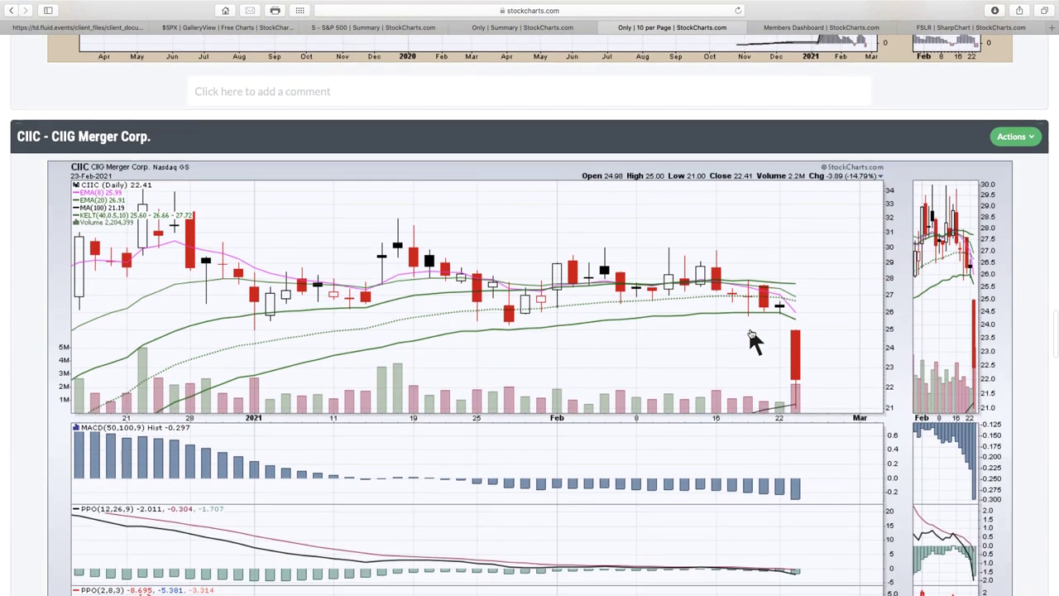
pyautogui.scroll(-3, 751, 338)
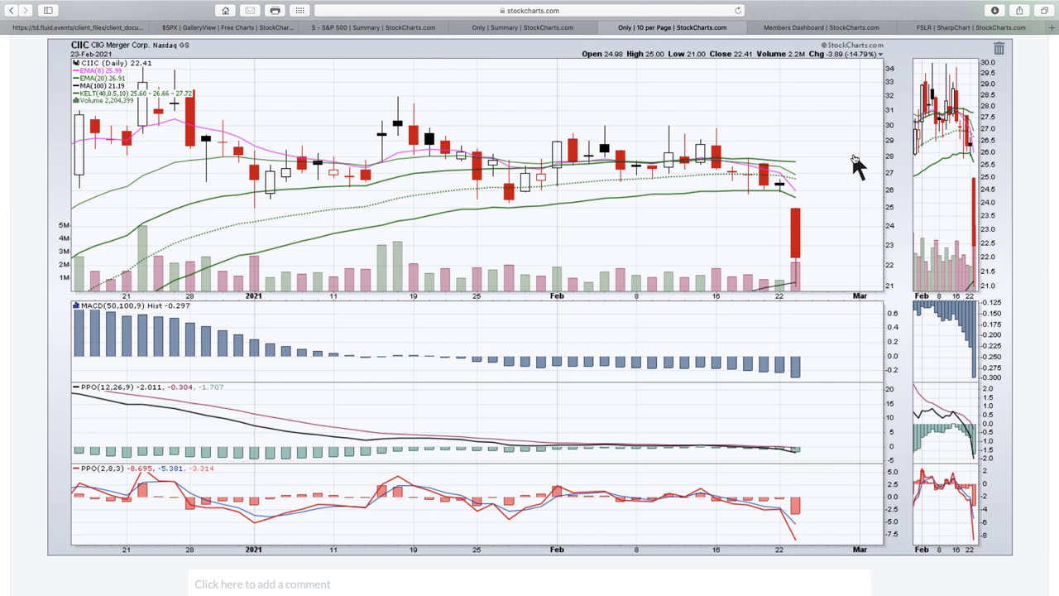
# Examine the weekly Daimler AG (DDAIF) chart, including its relative strength, price and PPO
pyautogui.scroll(-10, 854, 157)
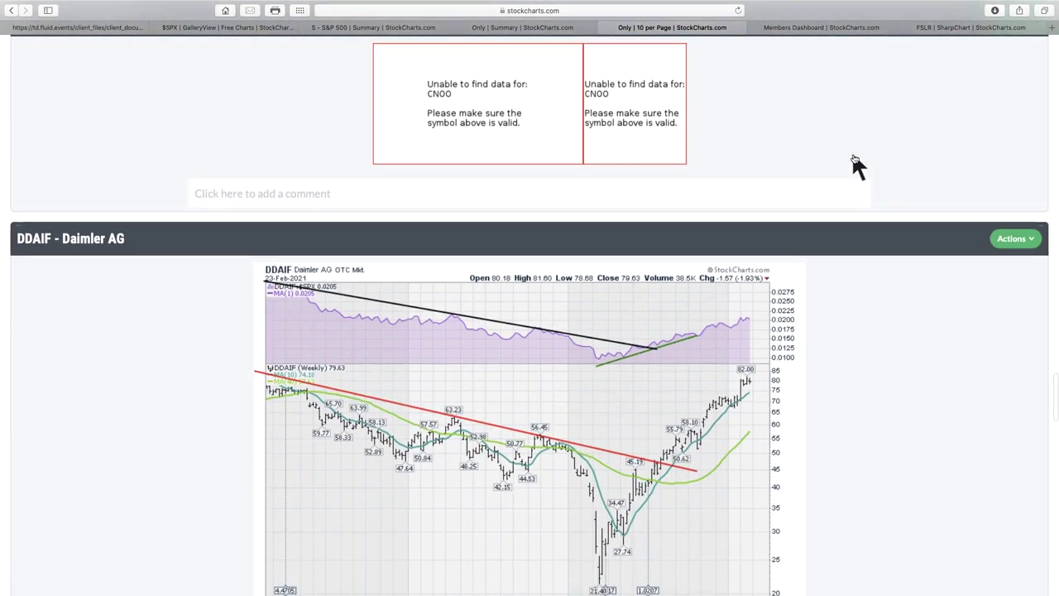
pyautogui.scroll(-5, 853, 157)
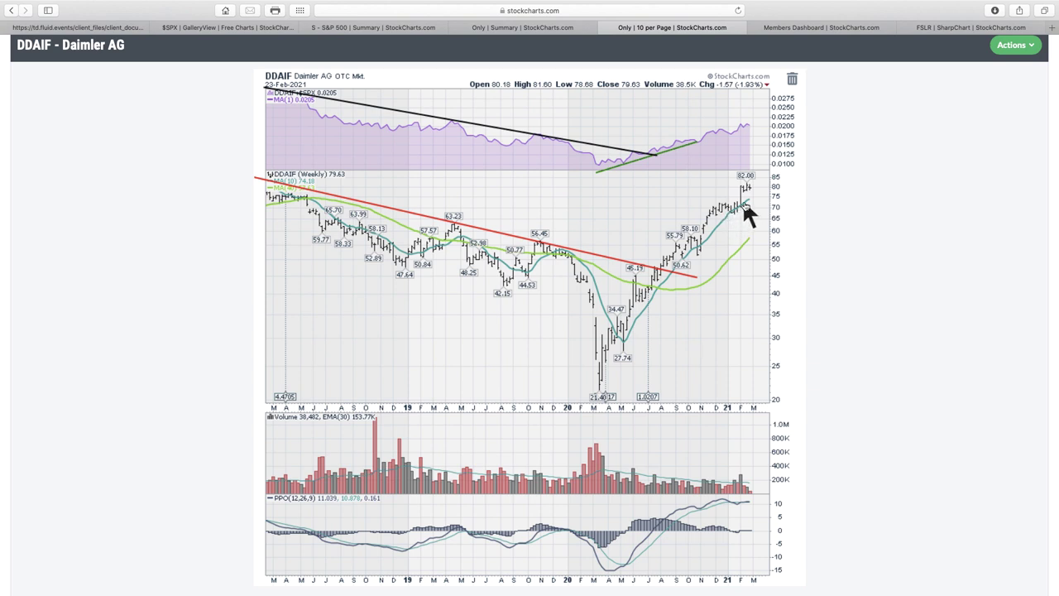
pyautogui.scroll(-2, 729, 270)
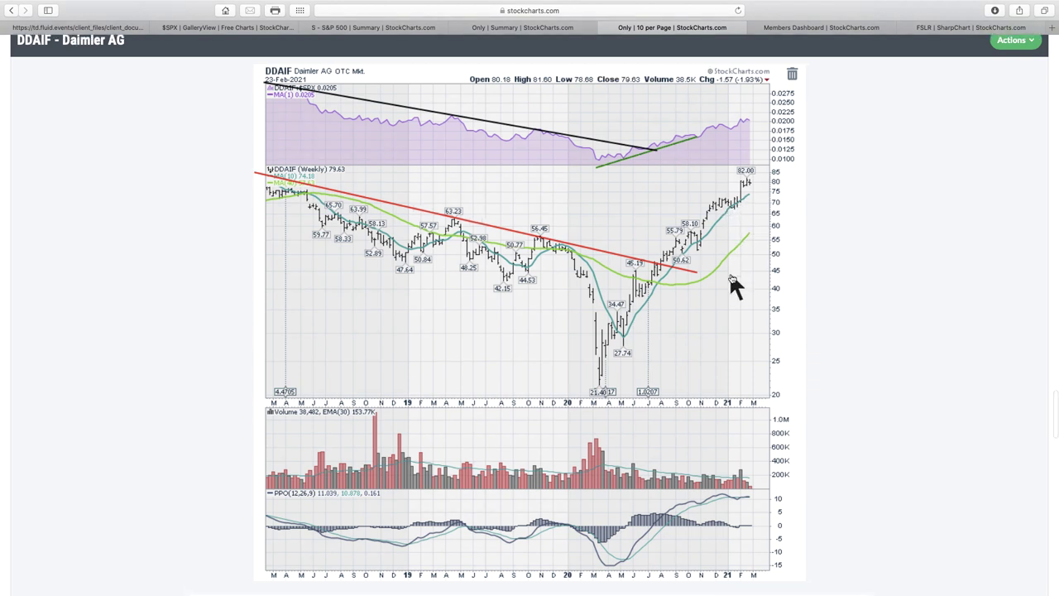
# Examine the weekly Ford Motor Co. (F) and Fiat Chrysler Automobiles (FCAU) charts
pyautogui.scroll(-10, 729, 269)
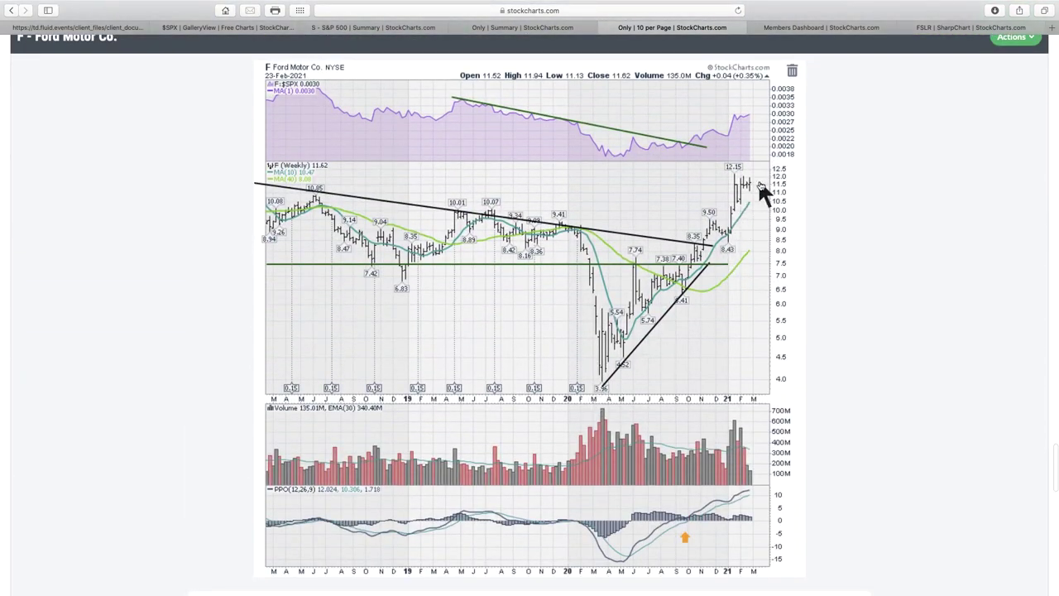
pyautogui.scroll(10, 757, 178)
pyautogui.scroll(-5, 757, 177)
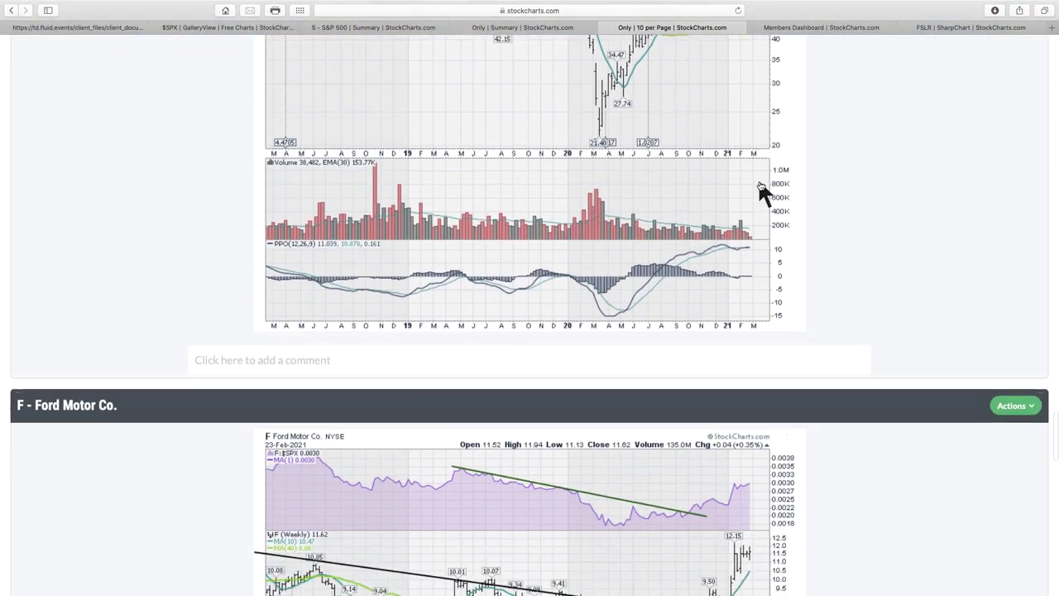
pyautogui.scroll(-5, 760, 185)
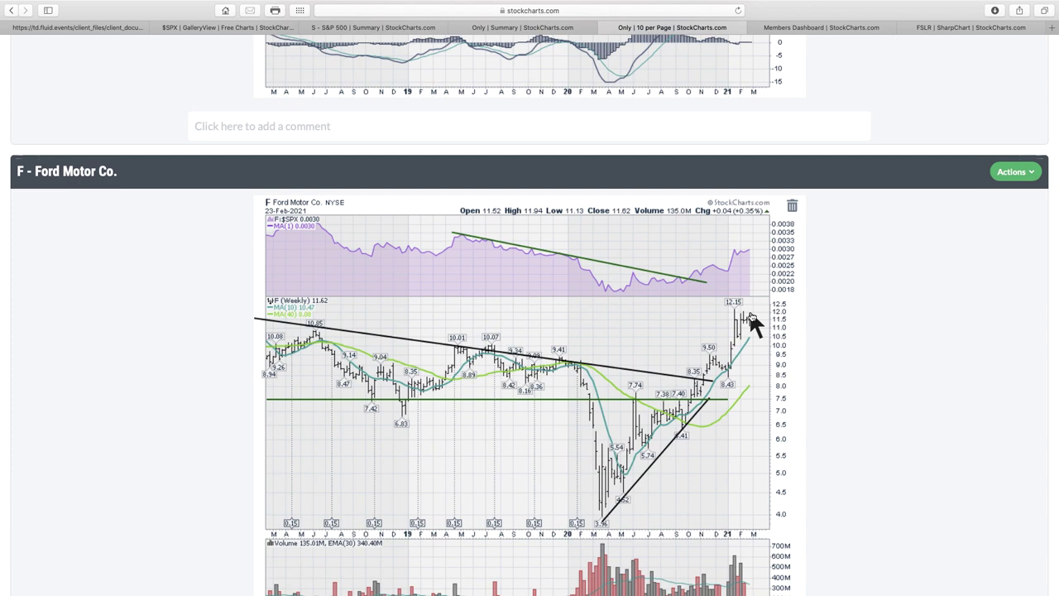
pyautogui.scroll(-6, 755, 351)
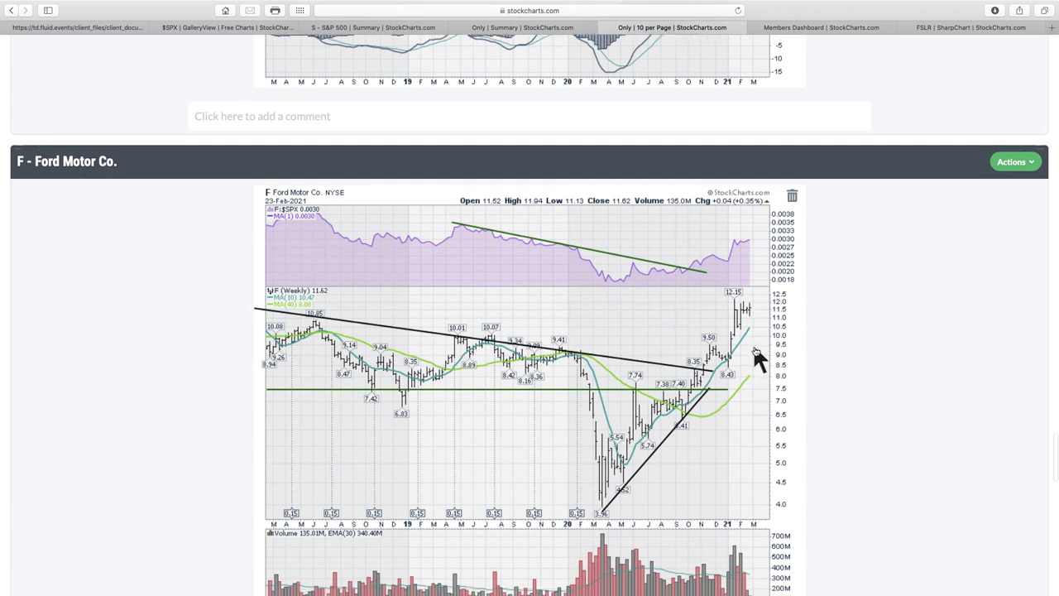
pyautogui.scroll(-9, 755, 354)
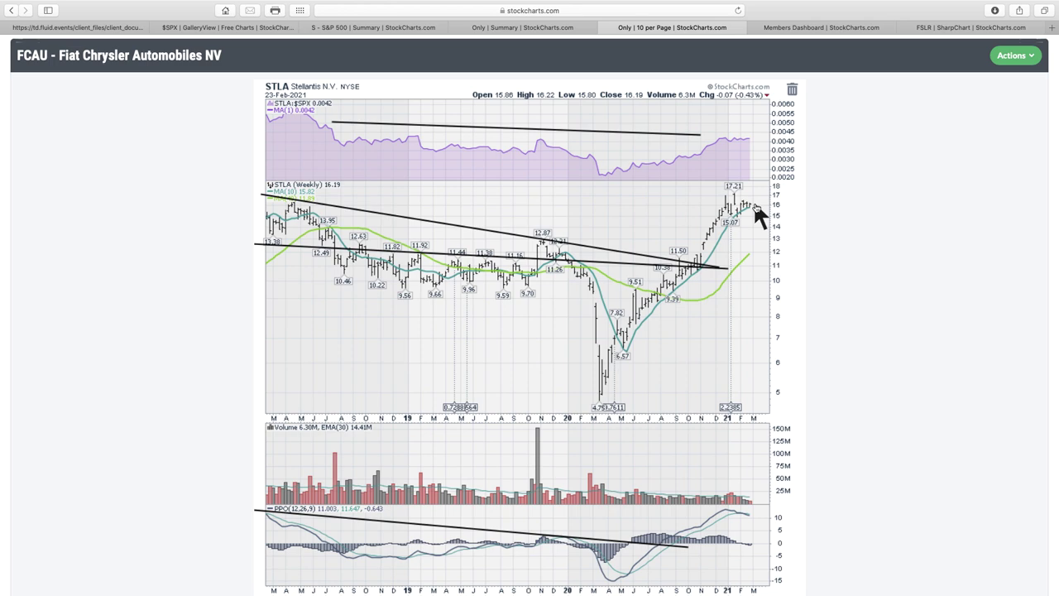
# Go to page 2 of the Electric Vehicles Only charts and examine the Arcimoto (FUV) chart
pyautogui.scroll(-10, 753, 200)
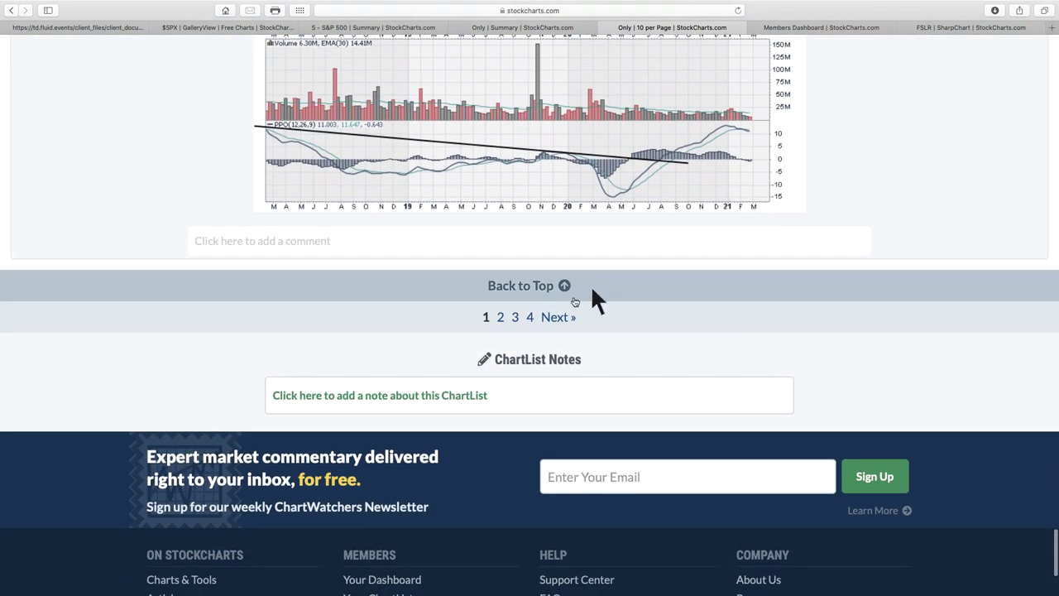
pyautogui.click(558, 318)
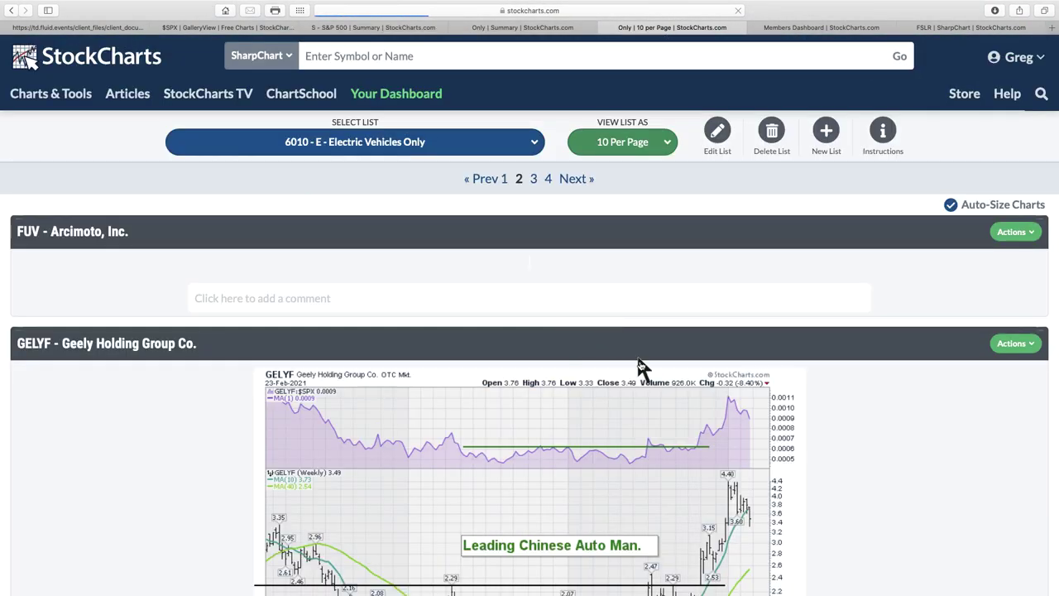
pyautogui.scroll(-4, 657, 398)
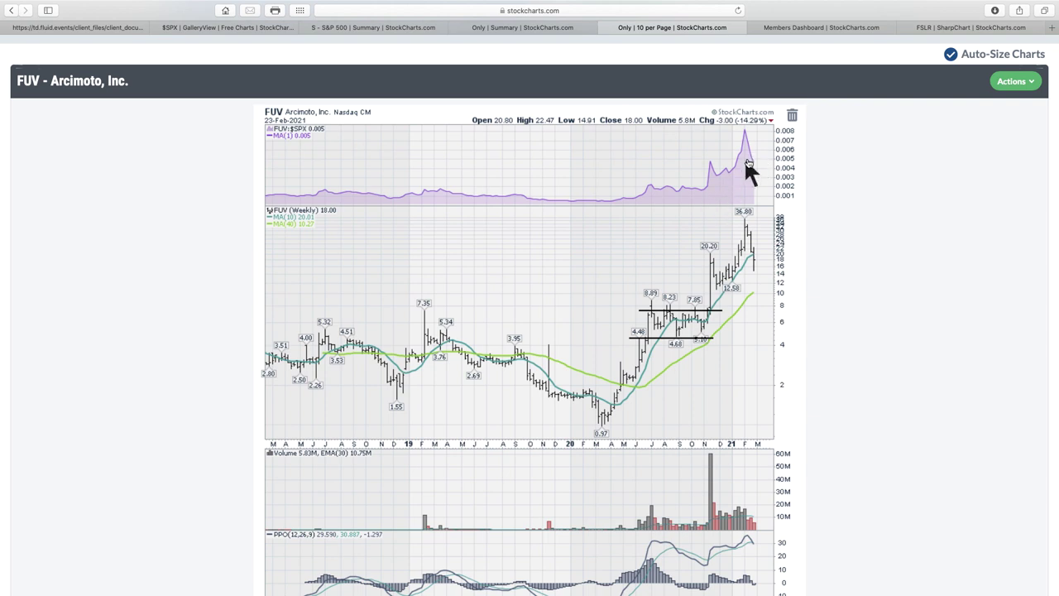
# Open the FUV chart for annotation and draw rising trendlines on the FUV:$SPX line for October 2020–March 2021 and November 2018–April 2019
pyautogui.click(696, 228)
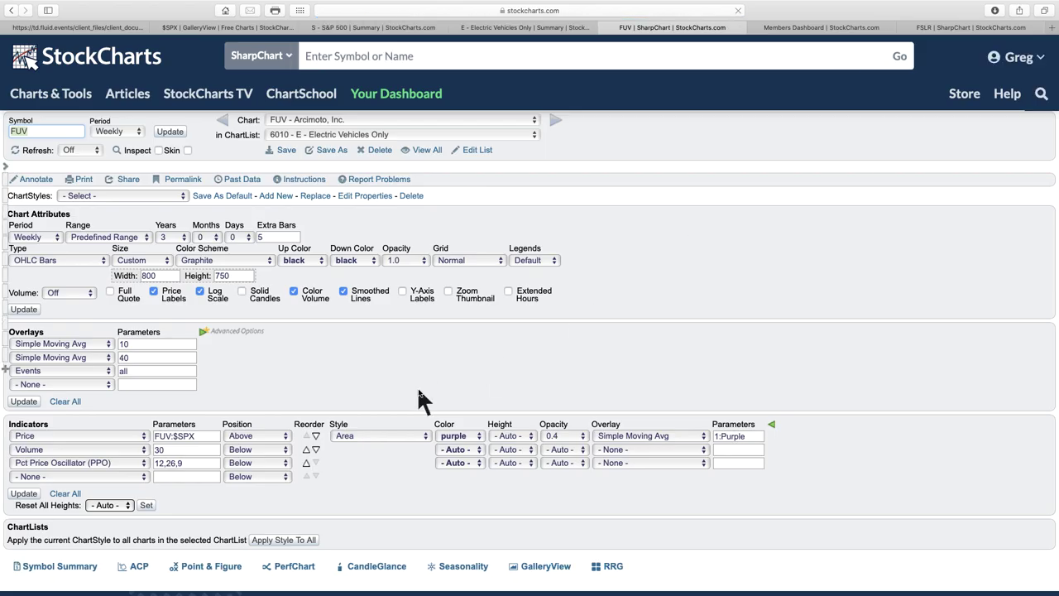
pyautogui.scroll(-3, 413, 403)
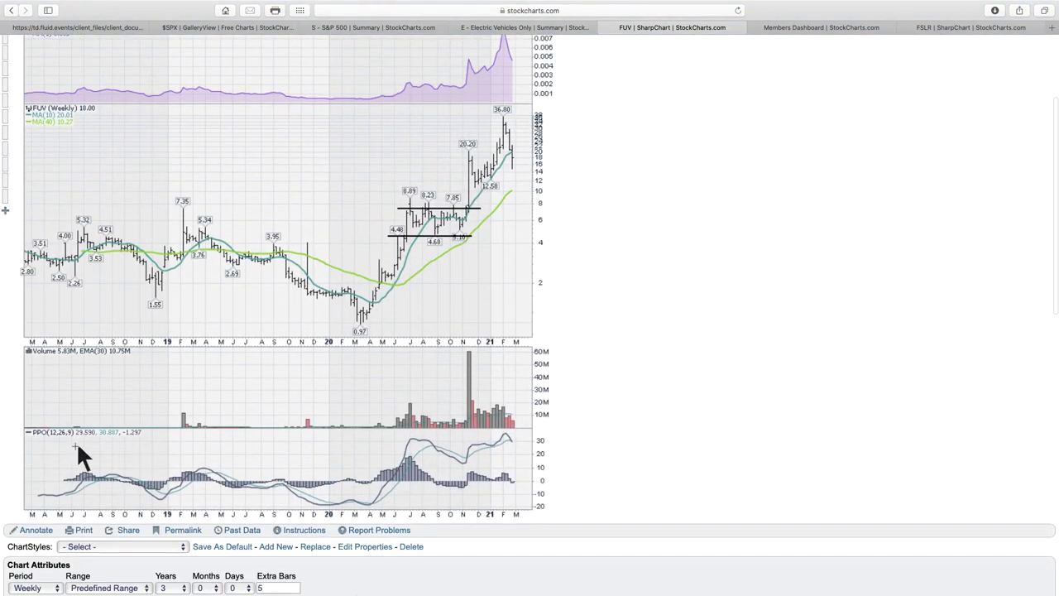
pyautogui.click(39, 530)
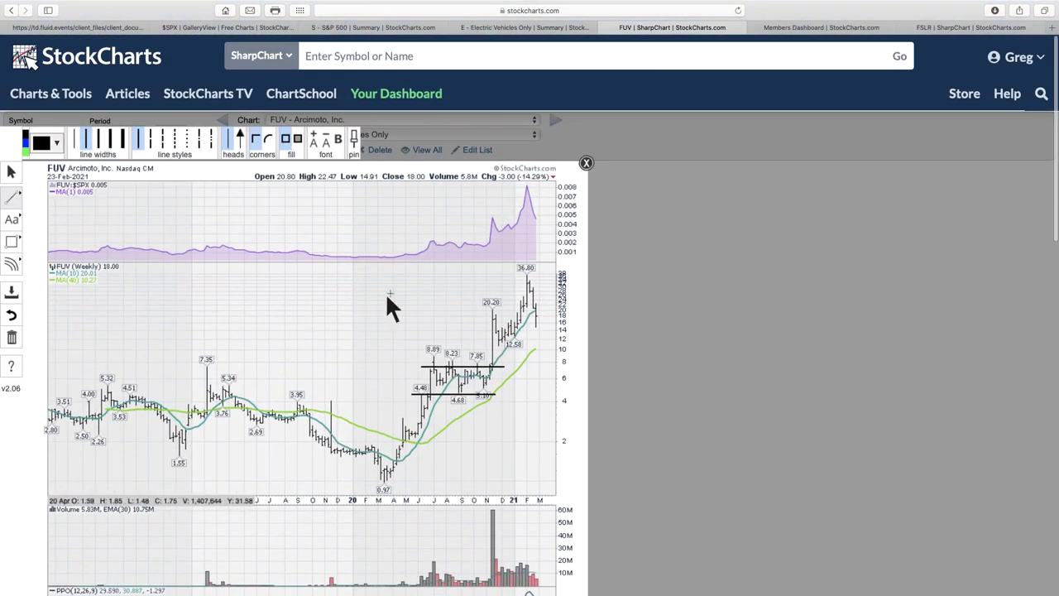
pyautogui.moveTo(479, 247); pyautogui.dragTo(548, 205)
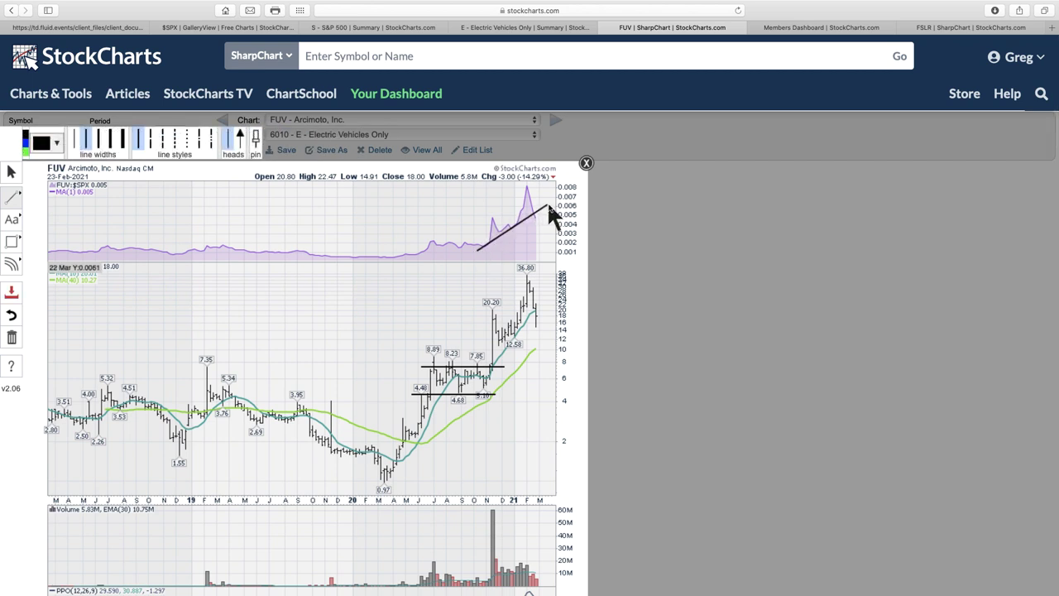
pyautogui.click(479, 249)
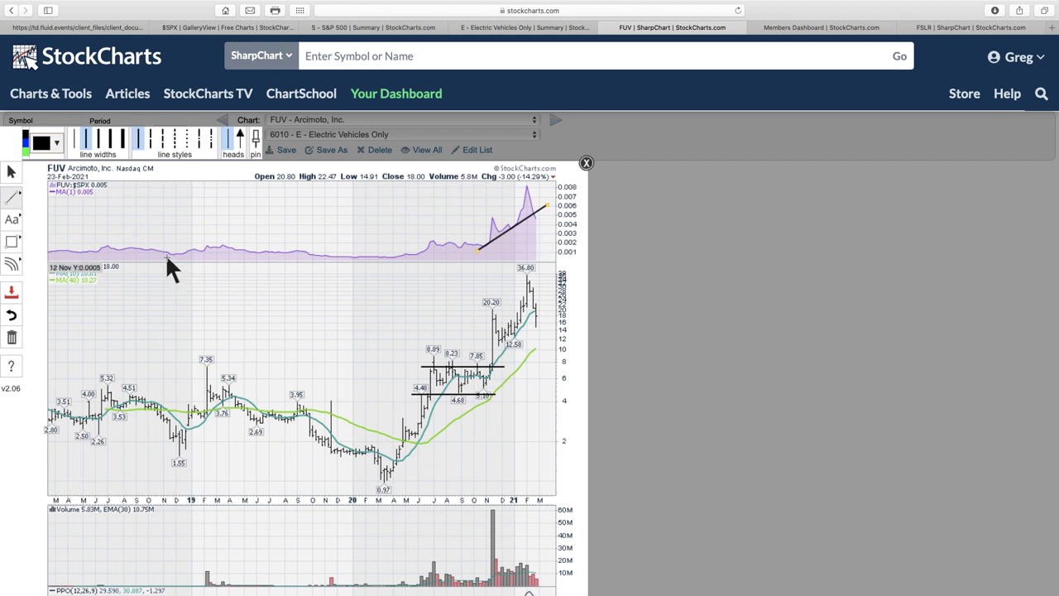
pyautogui.moveTo(166, 258); pyautogui.dragTo(237, 247)
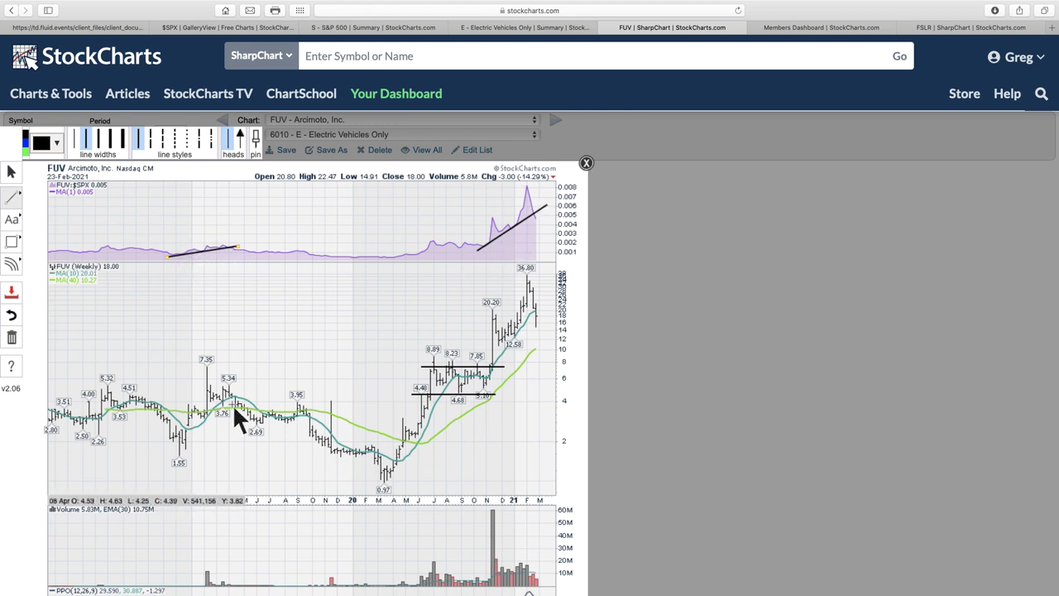
# Draw a rising trendline on the FUV chart's PPO from the spring 2020 low past the February 2021 values
pyautogui.scroll(-1, 394, 483)
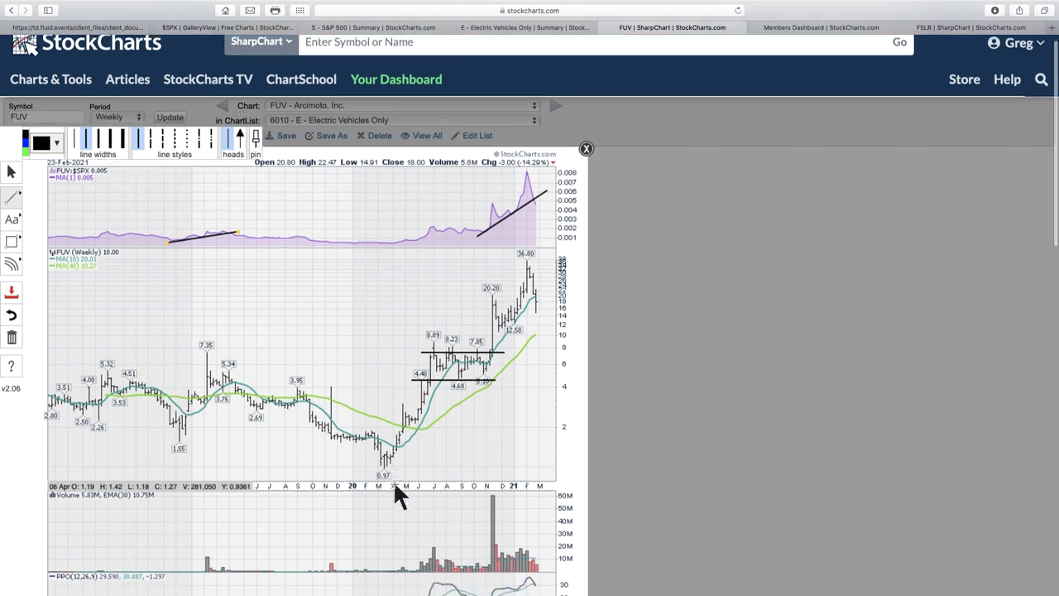
pyautogui.scroll(-5, 394, 484)
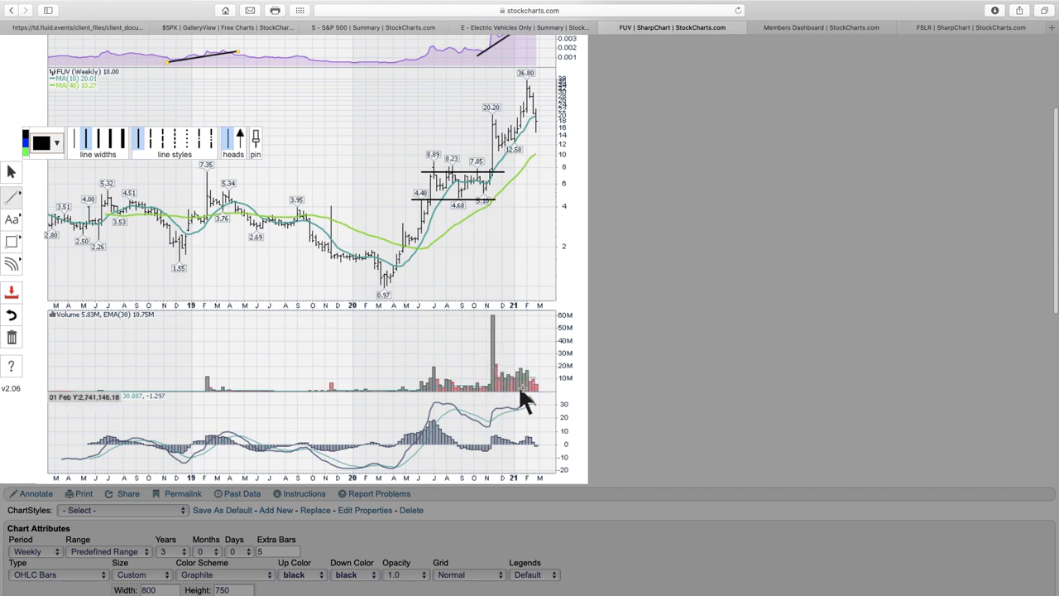
pyautogui.moveTo(386, 466)
pyautogui.mouseDown()
pyautogui.moveTo(530, 431)
pyautogui.moveTo(561, 396)
pyautogui.mouseUp()
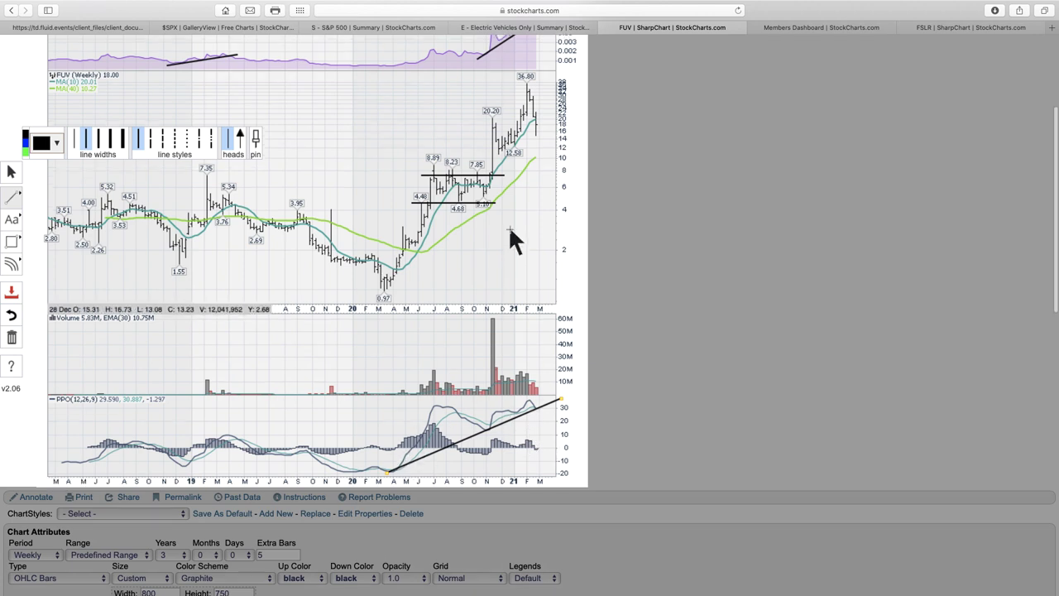
# Leave the FUV annotation, return to the Electric Vehicles Only charts and examine the Geely (GELYF) and General Motors (GM) charts
pyautogui.scroll(2, 507, 225)
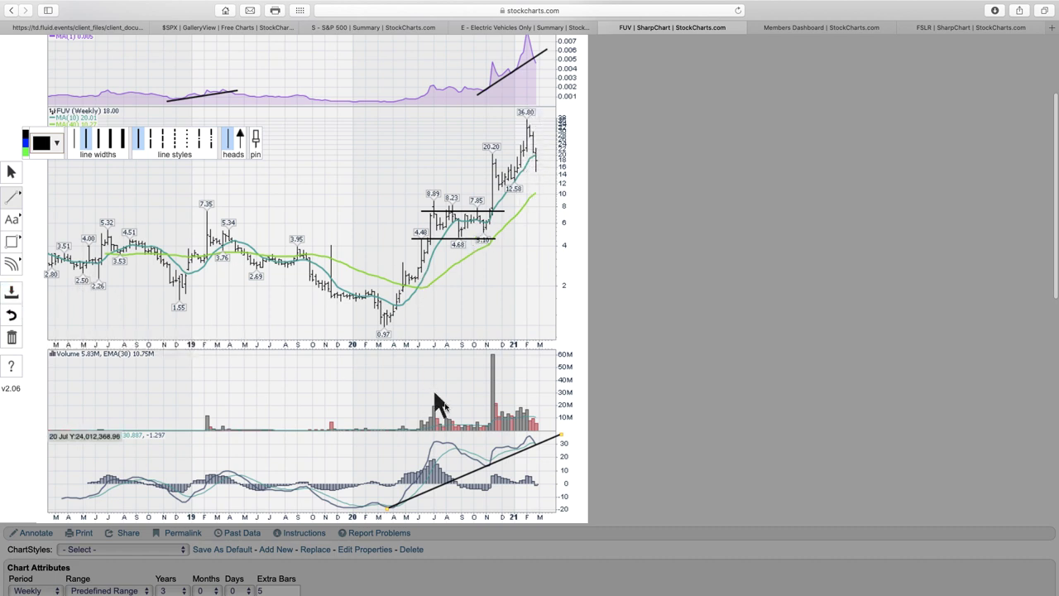
pyautogui.scroll(3, 541, 529)
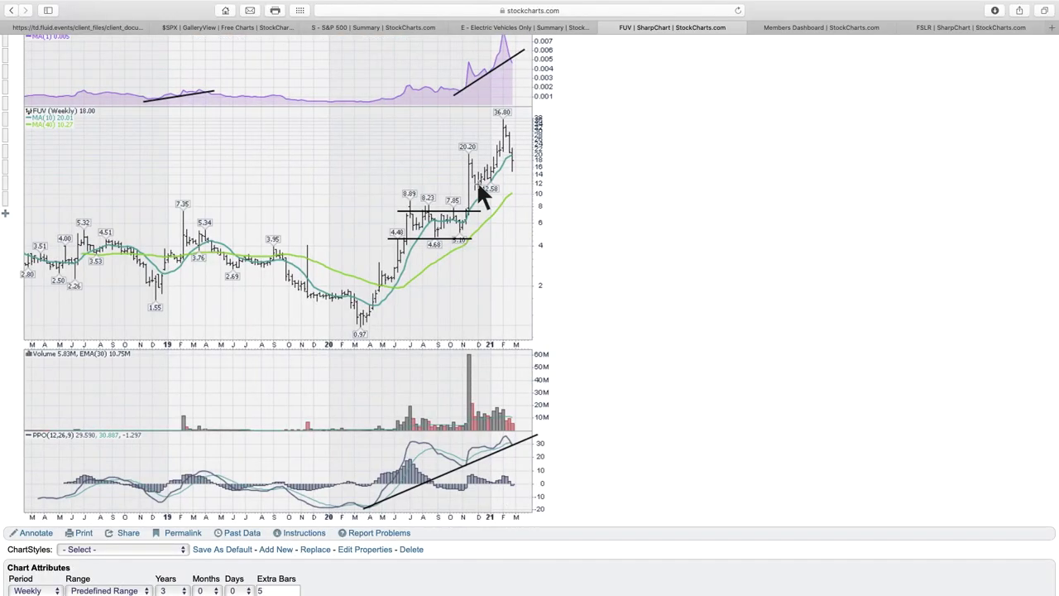
pyautogui.scroll(1, 478, 186)
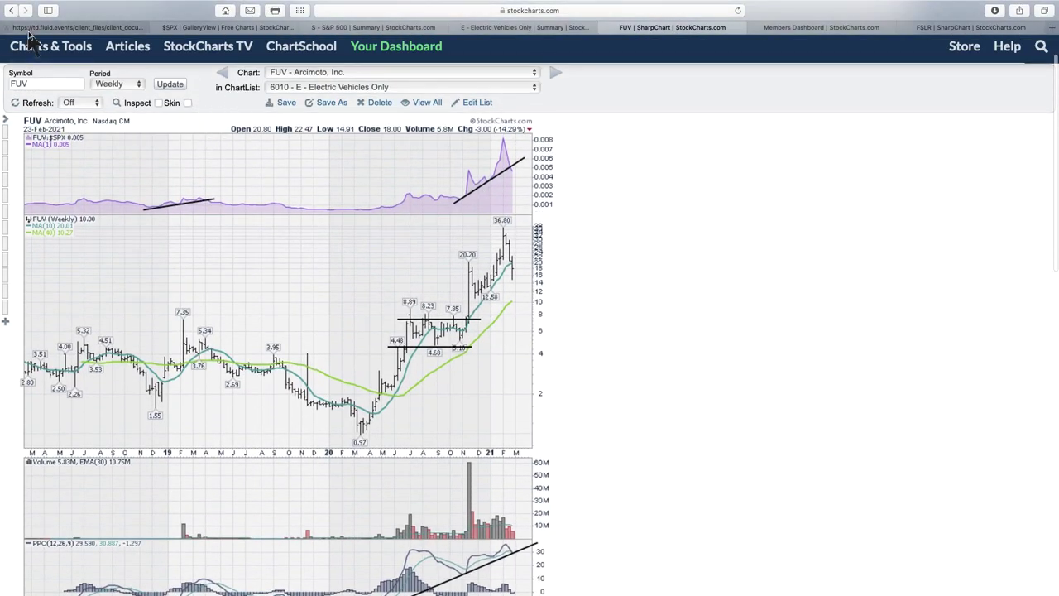
pyautogui.click(12, 10)
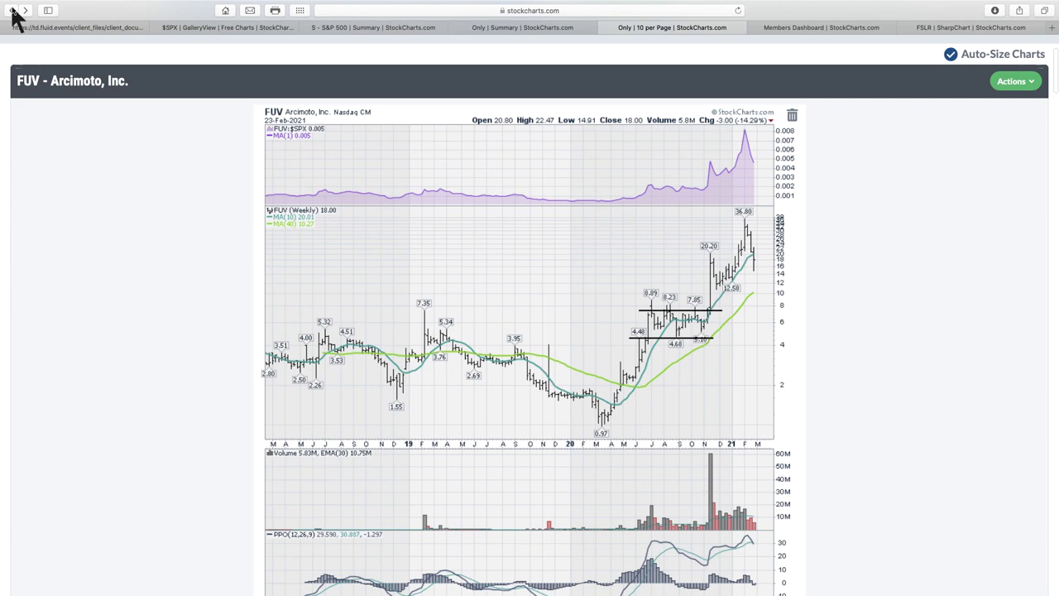
pyautogui.scroll(-10, 558, 372)
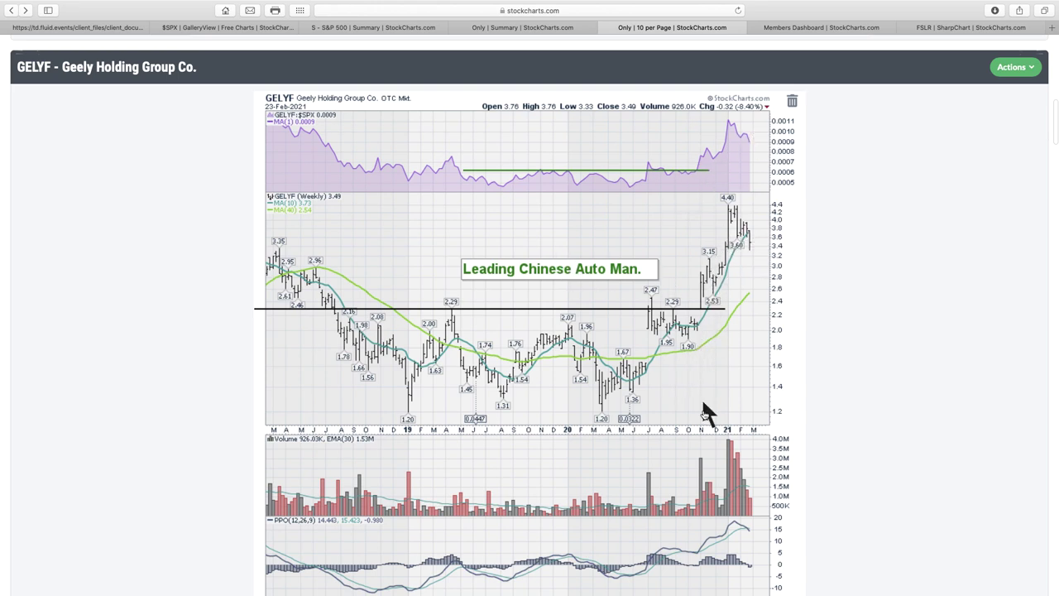
pyautogui.scroll(-5, 703, 426)
pyautogui.scroll(-8, 703, 434)
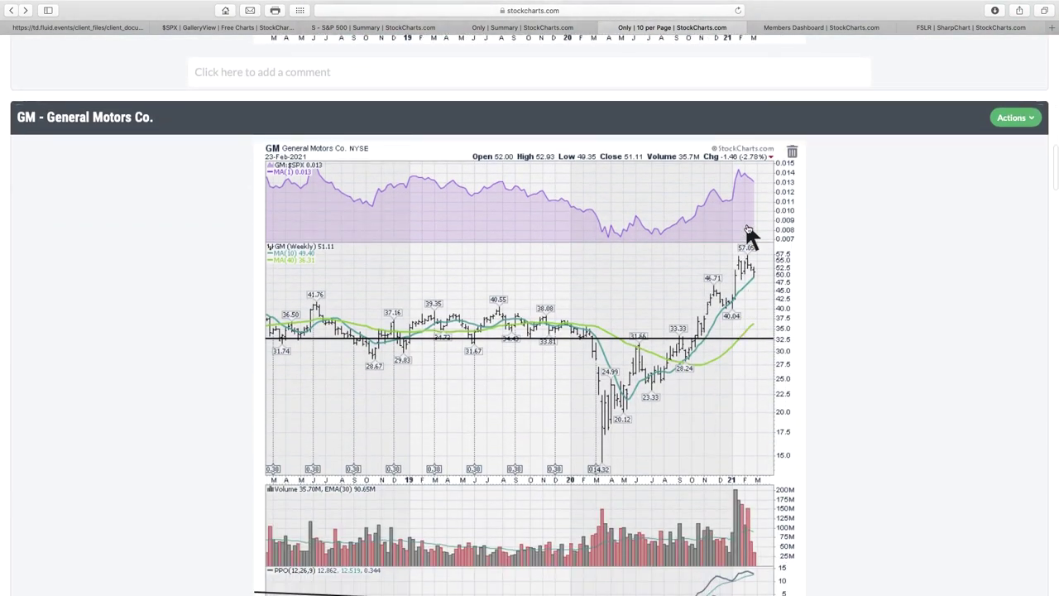
# Open the GM chart for annotation and draw a rising trendline on the GM:$SPX line from about July 2020 to March 2021
pyautogui.click(488, 390)
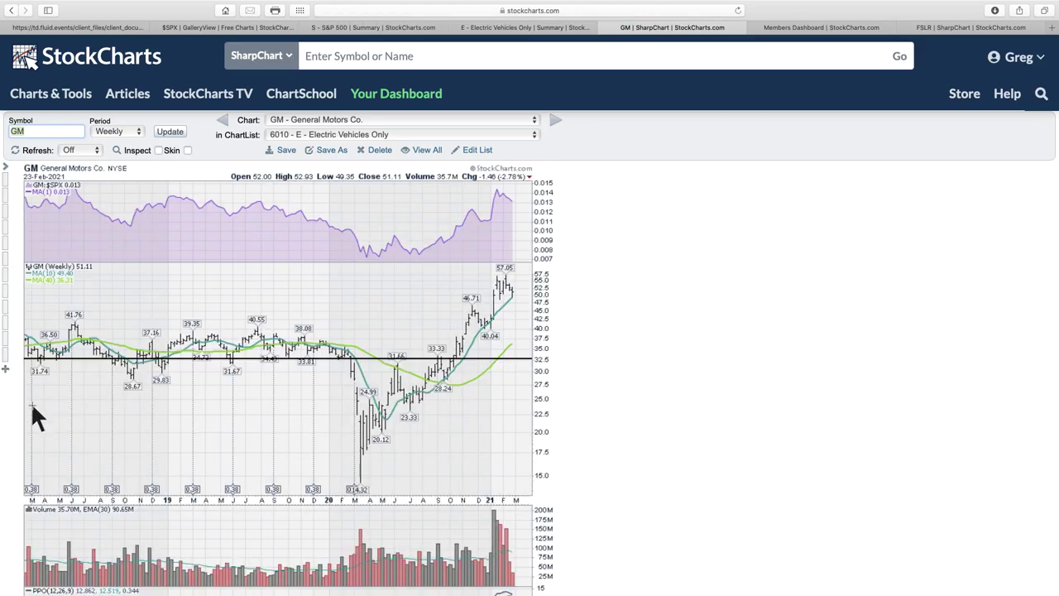
pyautogui.scroll(-5, 47, 417)
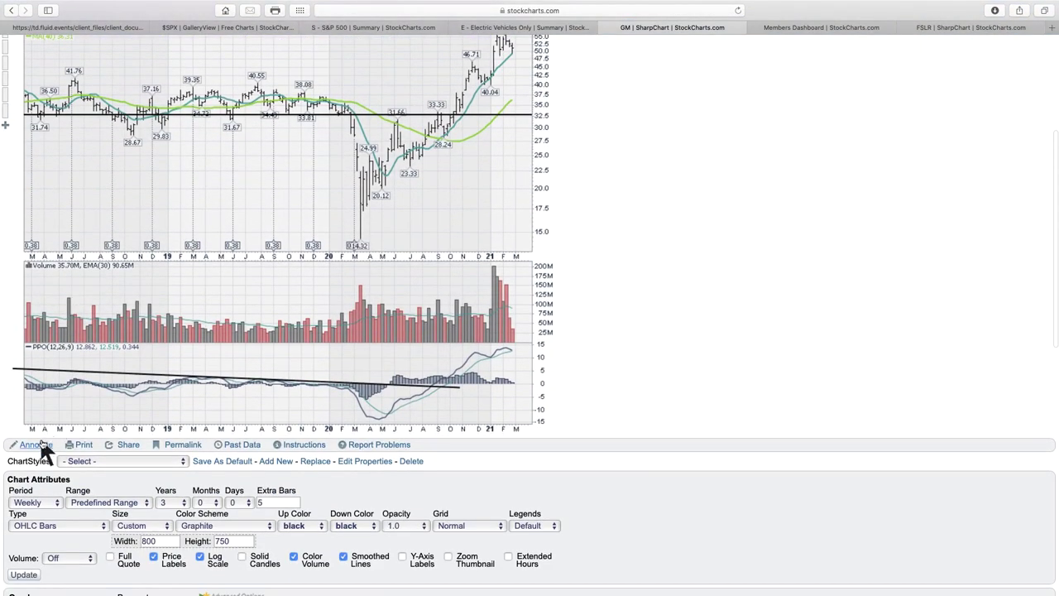
pyautogui.click(33, 445)
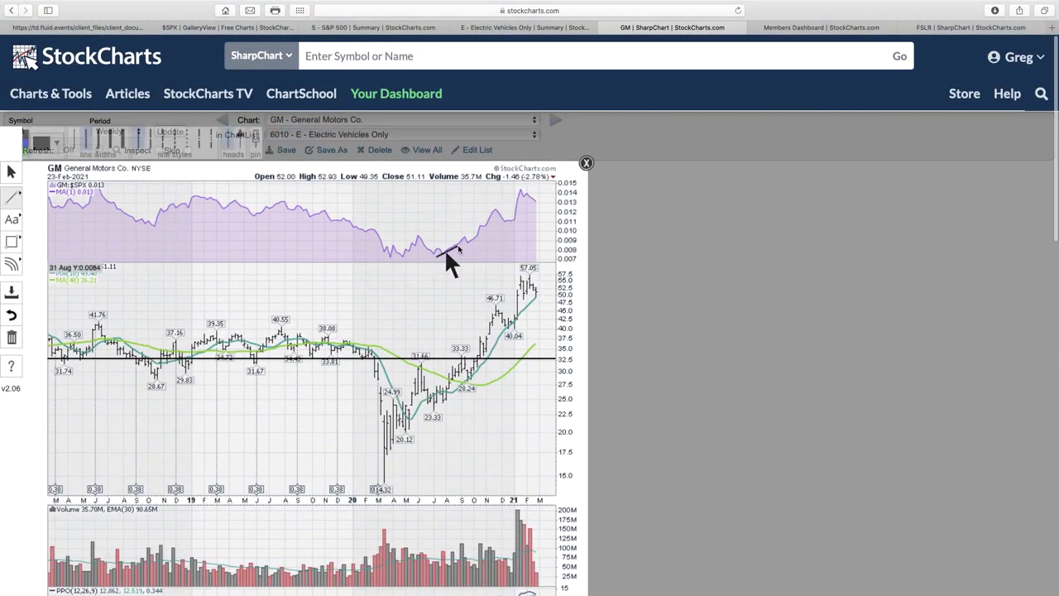
pyautogui.moveTo(447, 252); pyautogui.dragTo(551, 202)
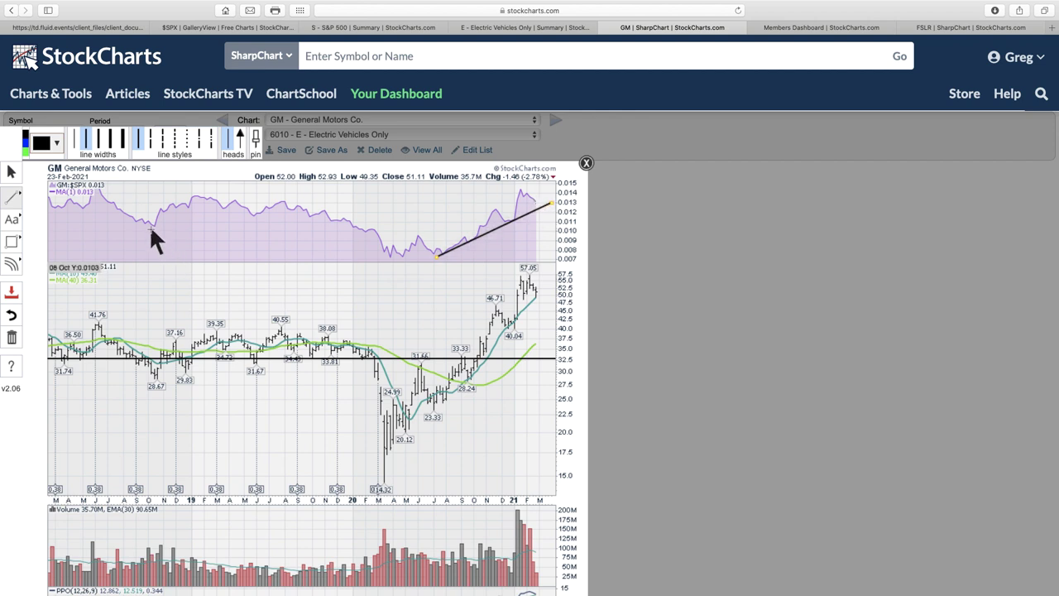
# Draw two more rising trendlines on GM:$SPX, about October 2018–March 2019 and September 2018–November 2019, and exit annotation
pyautogui.moveTo(142, 228)
pyautogui.mouseDown()
pyautogui.moveTo(213, 192)
pyautogui.moveTo(176, 214)
pyautogui.mouseUp()
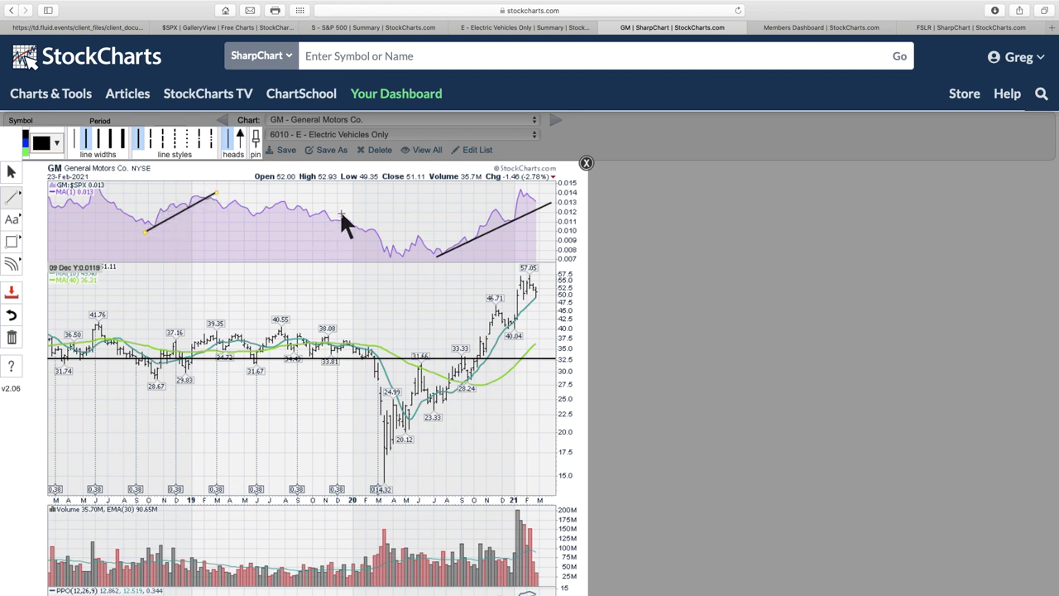
pyautogui.moveTo(339, 214); pyautogui.dragTo(140, 230)
pyautogui.moveTo(338, 213); pyautogui.dragTo(334, 208)
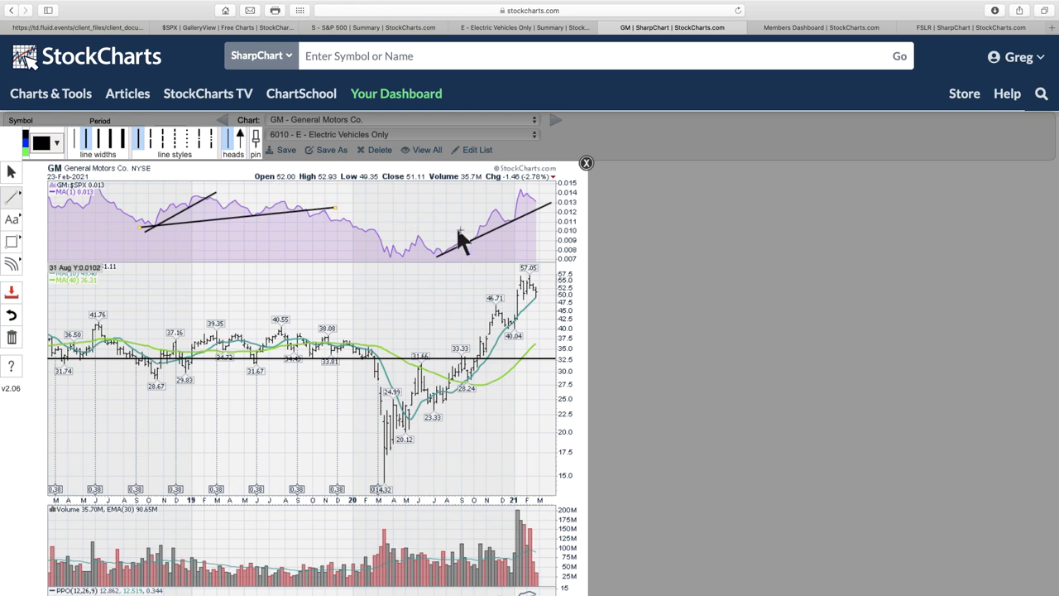
pyautogui.scroll(-1, 448, 283)
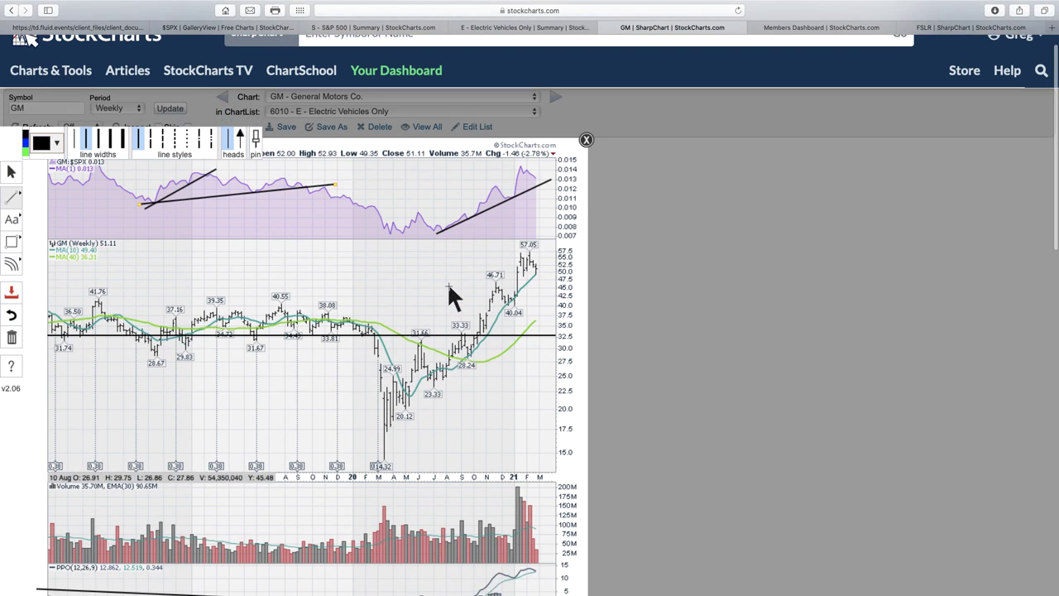
pyautogui.click(550, 126)
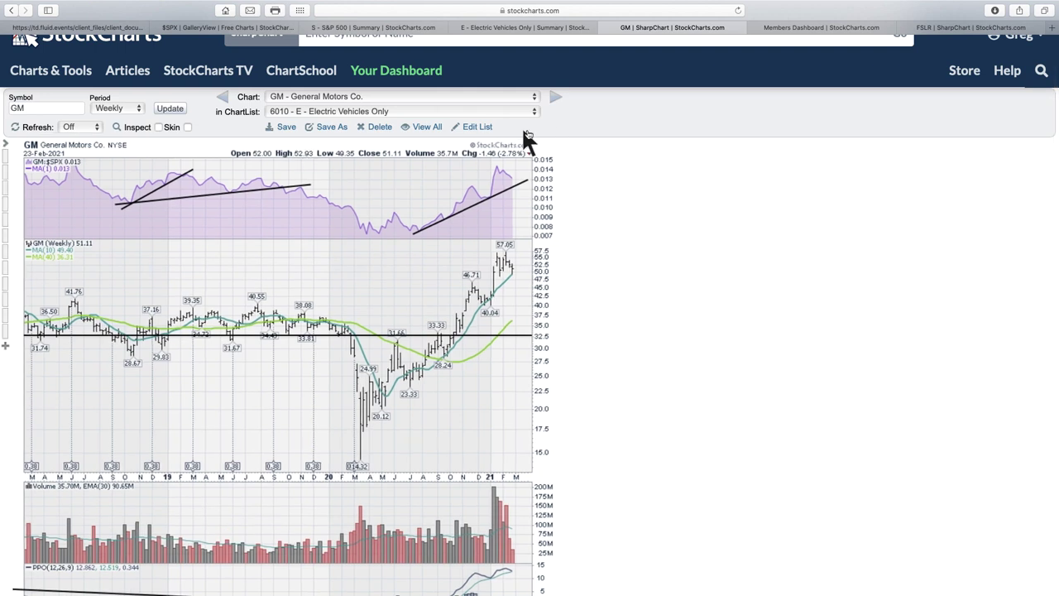
# Return to page 2 of the Electric Vehicles Only charts and examine the Luminar (LAZR) and GreenPower Motor (GPV.V) charts
pyautogui.click(530, 28)
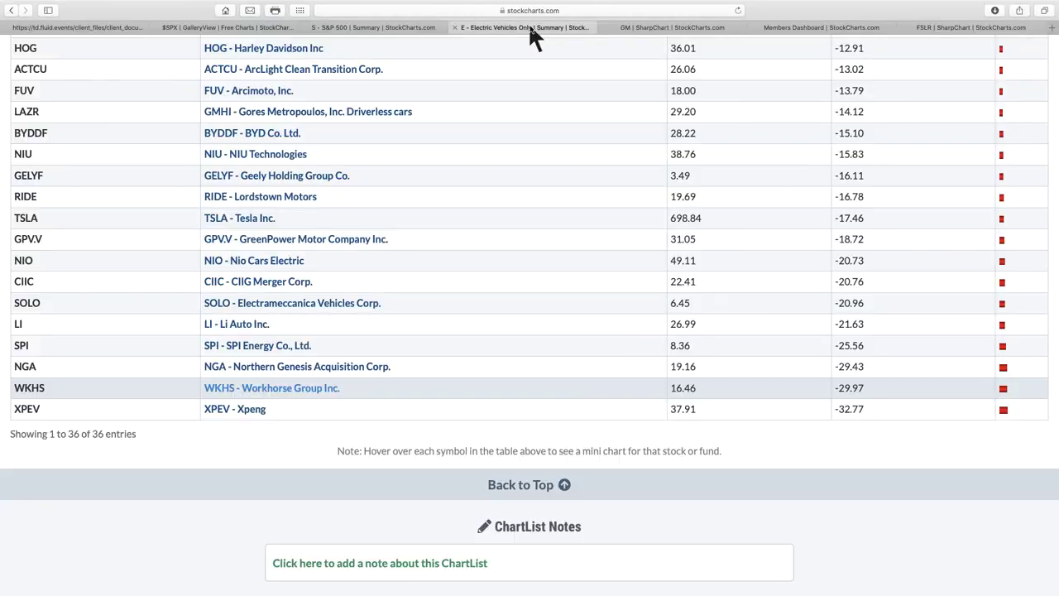
pyautogui.click(673, 27)
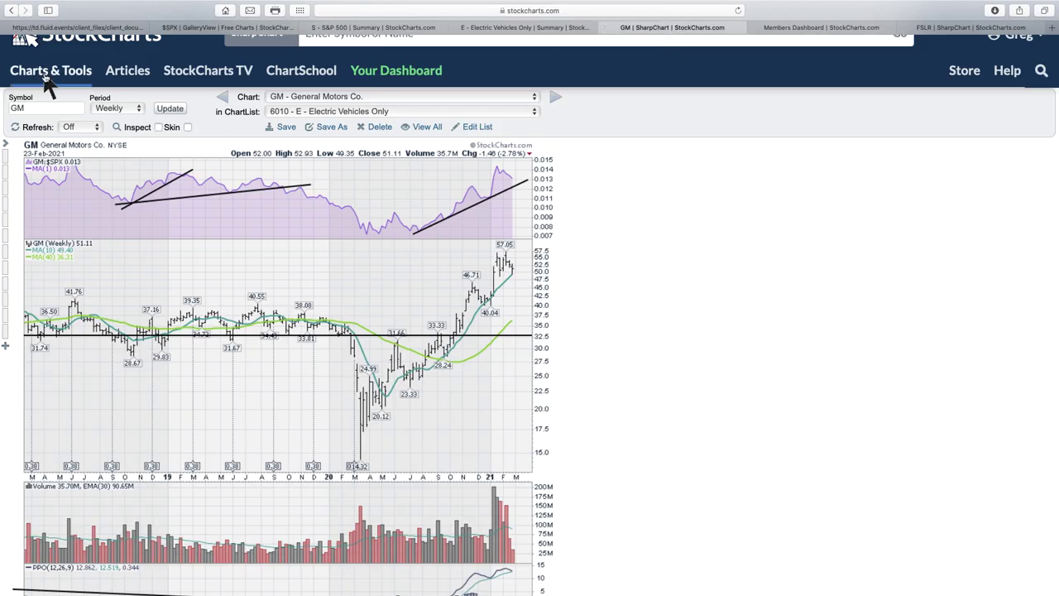
pyautogui.click(10, 11)
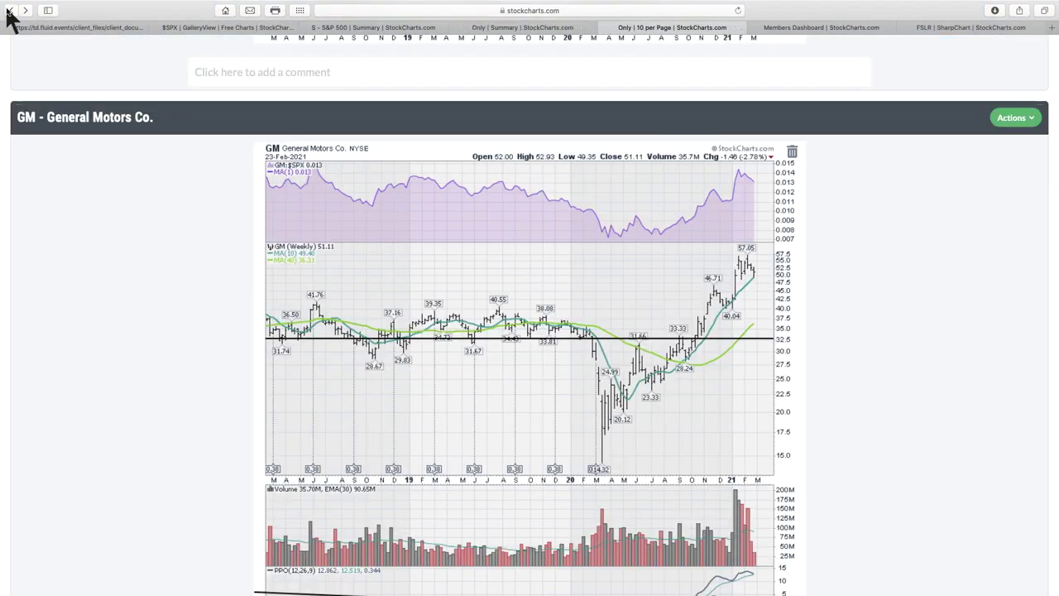
pyautogui.scroll(-10, 298, 260)
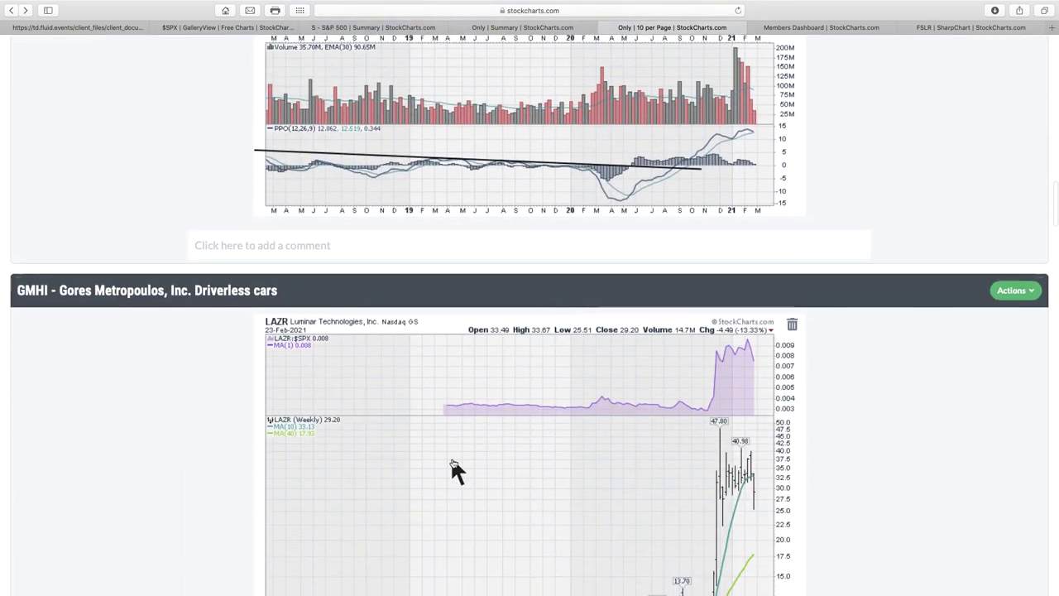
pyautogui.scroll(-2, 453, 468)
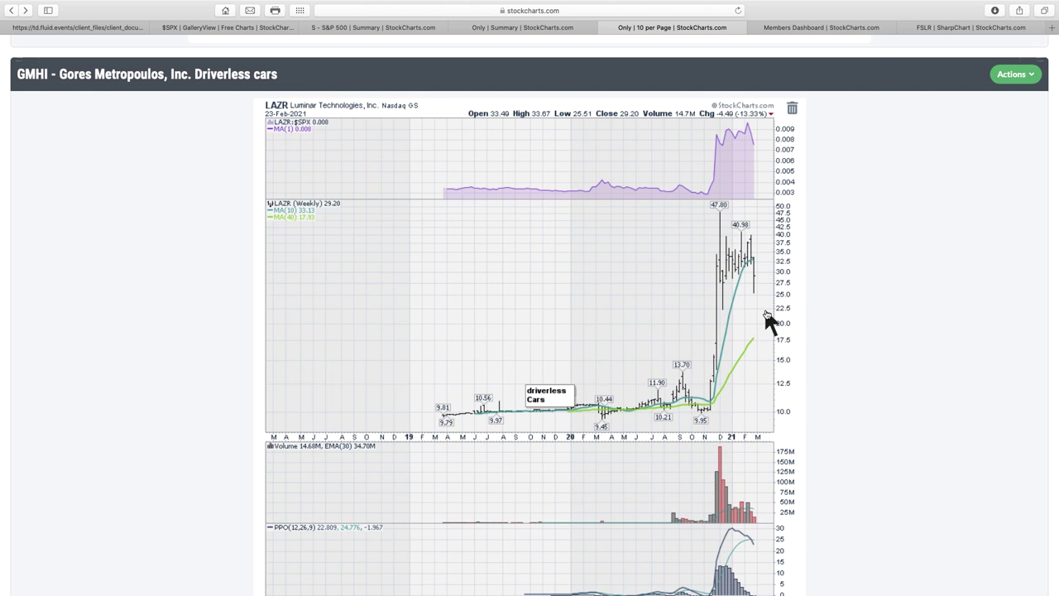
pyautogui.scroll(-5, 700, 371)
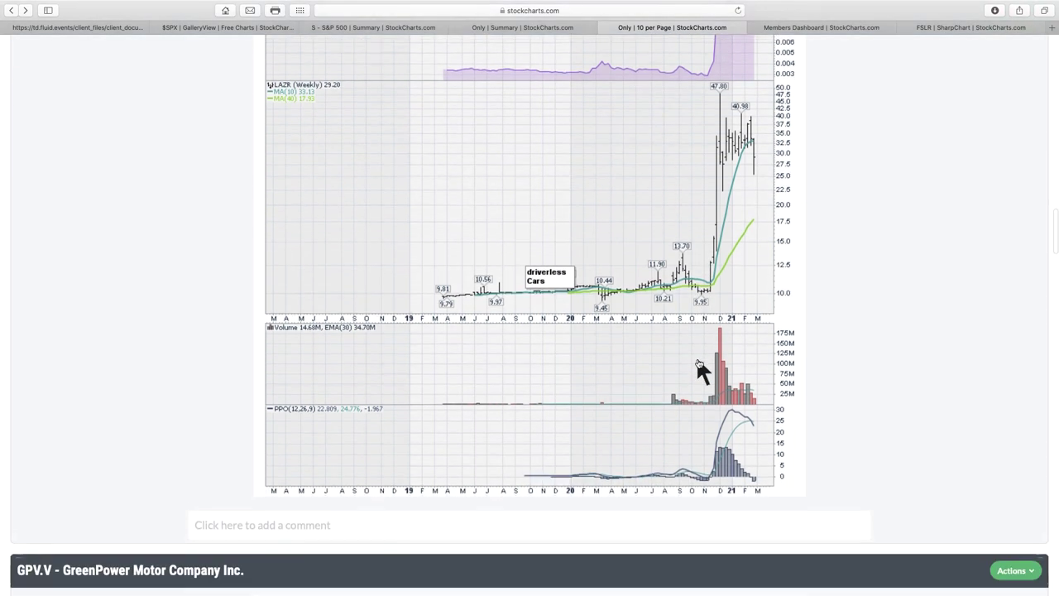
pyautogui.scroll(-12, 698, 364)
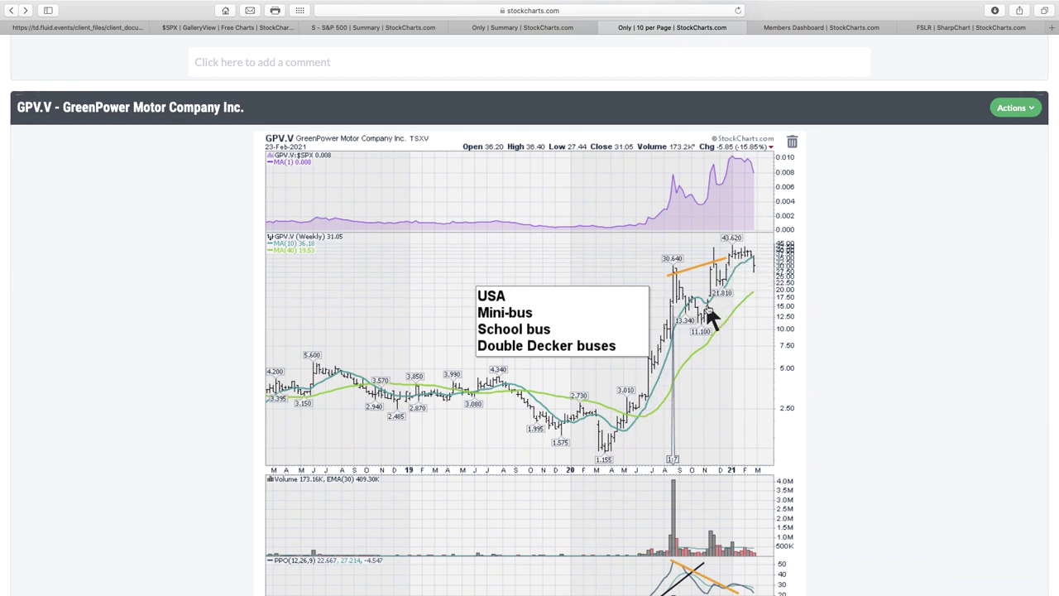
pyautogui.scroll(-10, 737, 368)
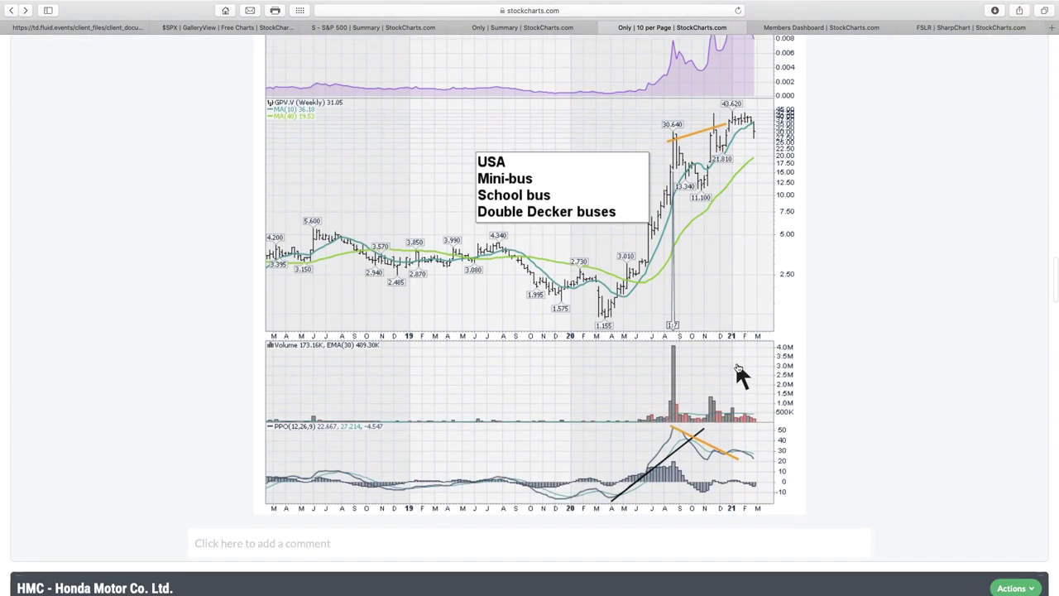
# Examine the weekly Honda Motor (HMC) and Harley Davidson (HOG) charts, including their volume and PPO
pyautogui.scroll(-4, 736, 366)
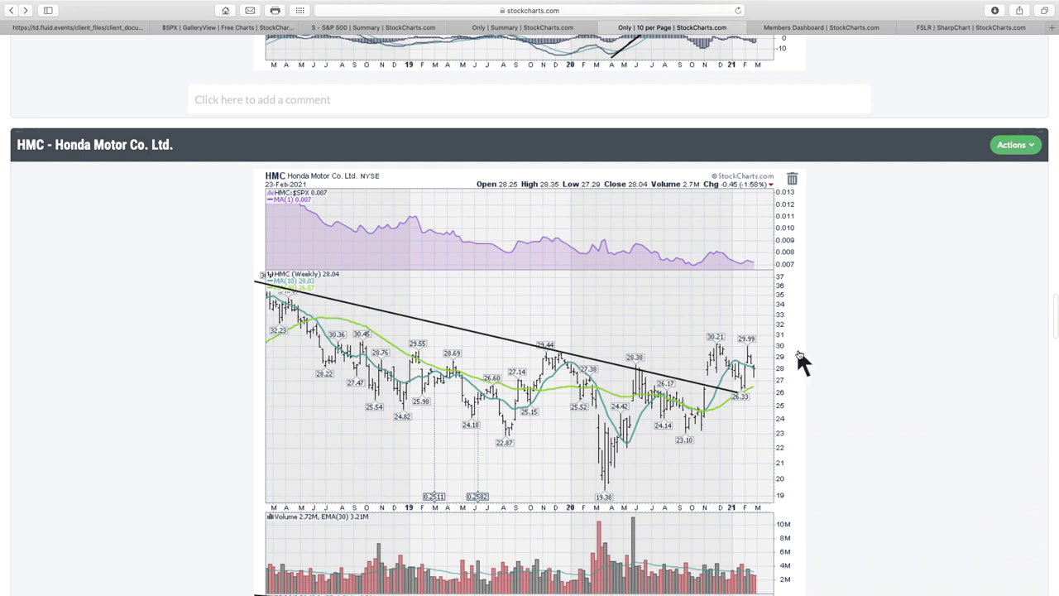
pyautogui.scroll(-2, 736, 394)
pyautogui.scroll(-1, 732, 387)
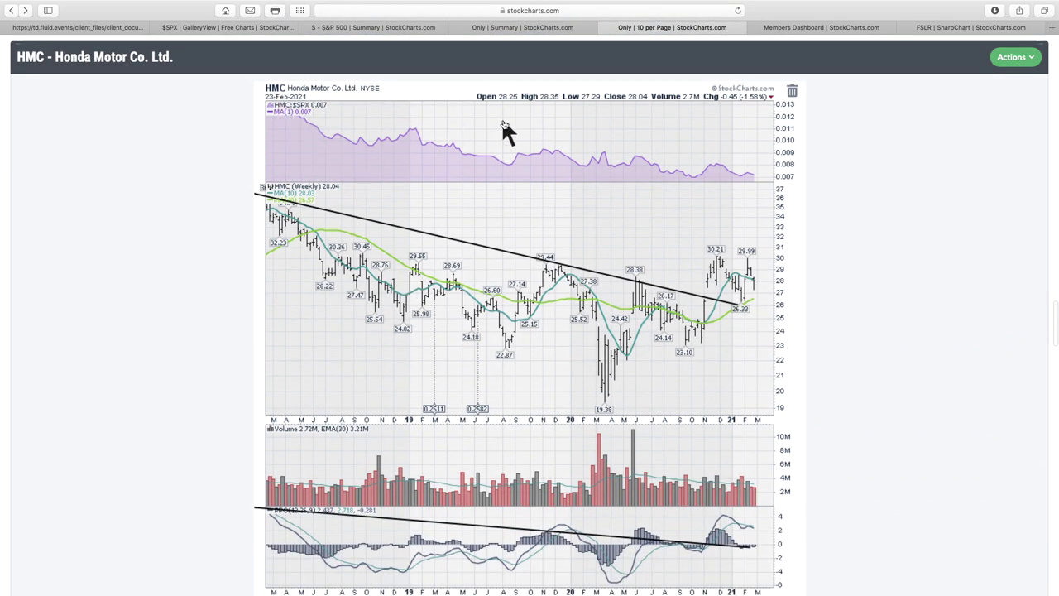
pyautogui.scroll(-6, 739, 348)
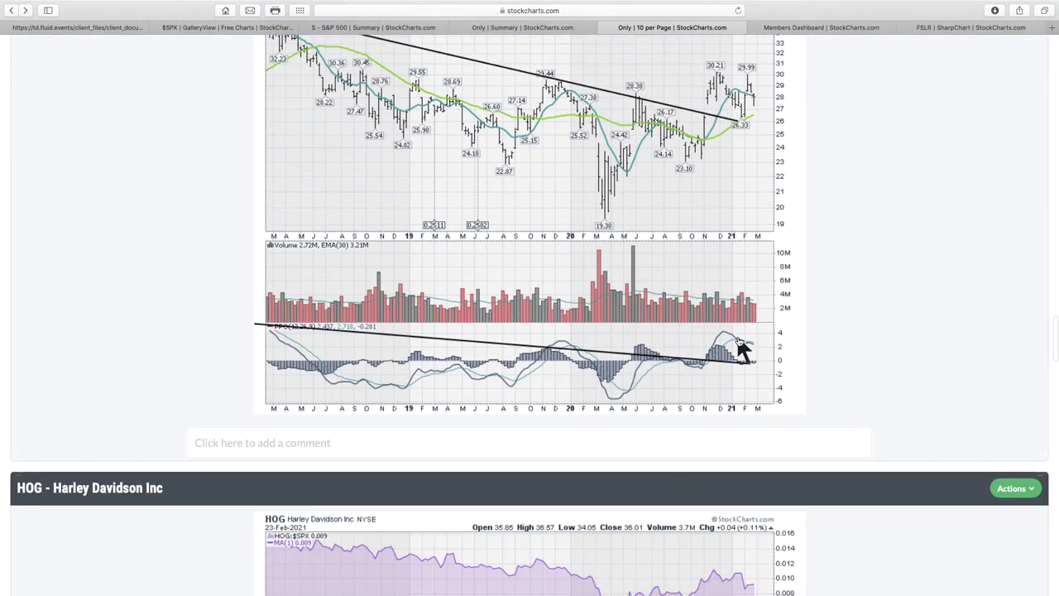
pyautogui.scroll(-5, 739, 339)
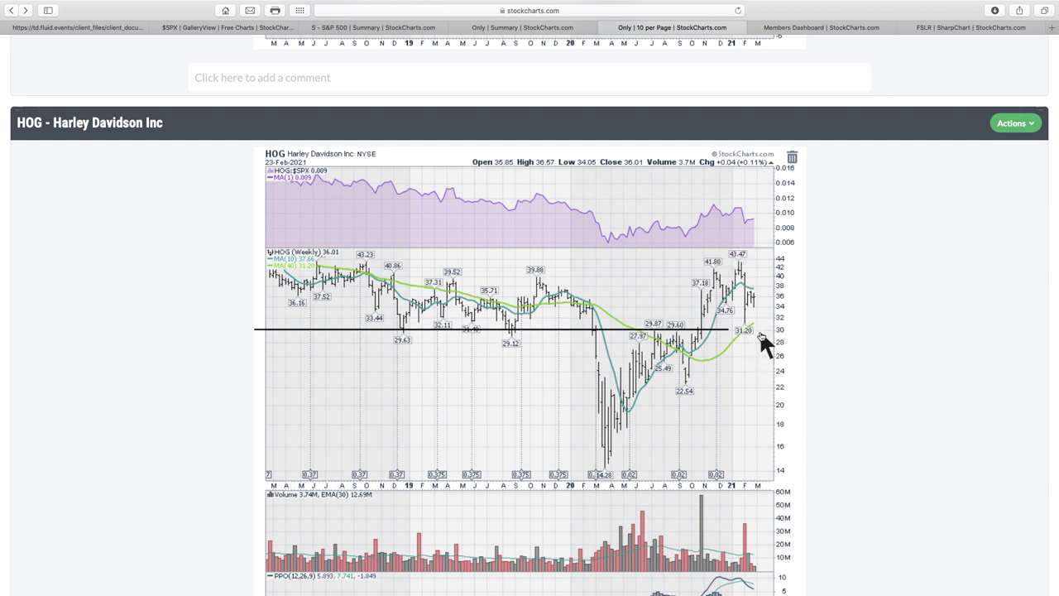
pyautogui.scroll(-4, 753, 319)
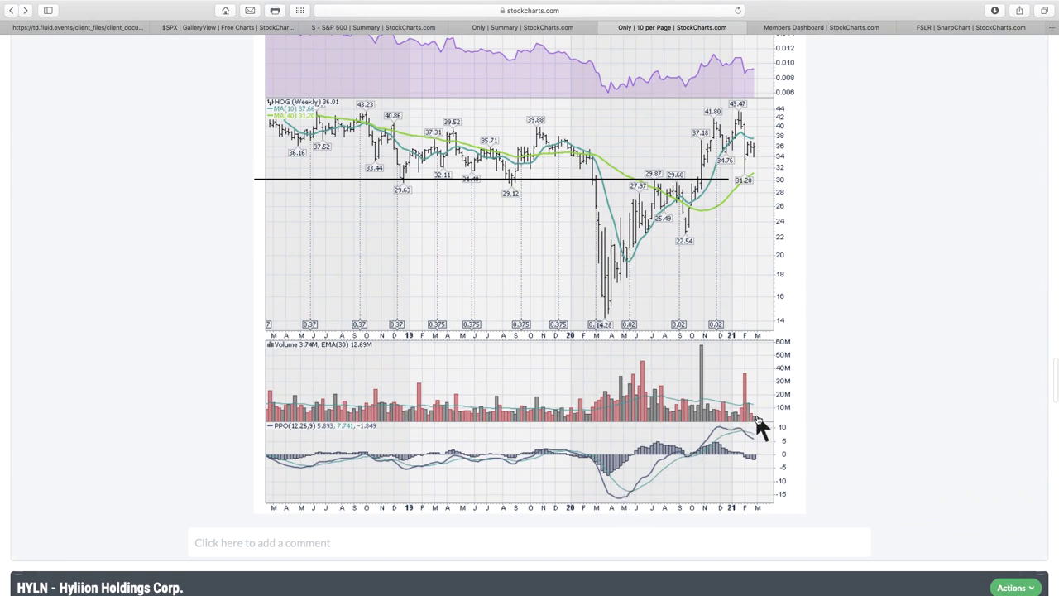
# Examine the weekly Hyliion Holdings (HYLN), Kandi Technologies (KNDI) and Li Auto (LI) charts
pyautogui.scroll(-10, 756, 424)
pyautogui.scroll(-4, 757, 424)
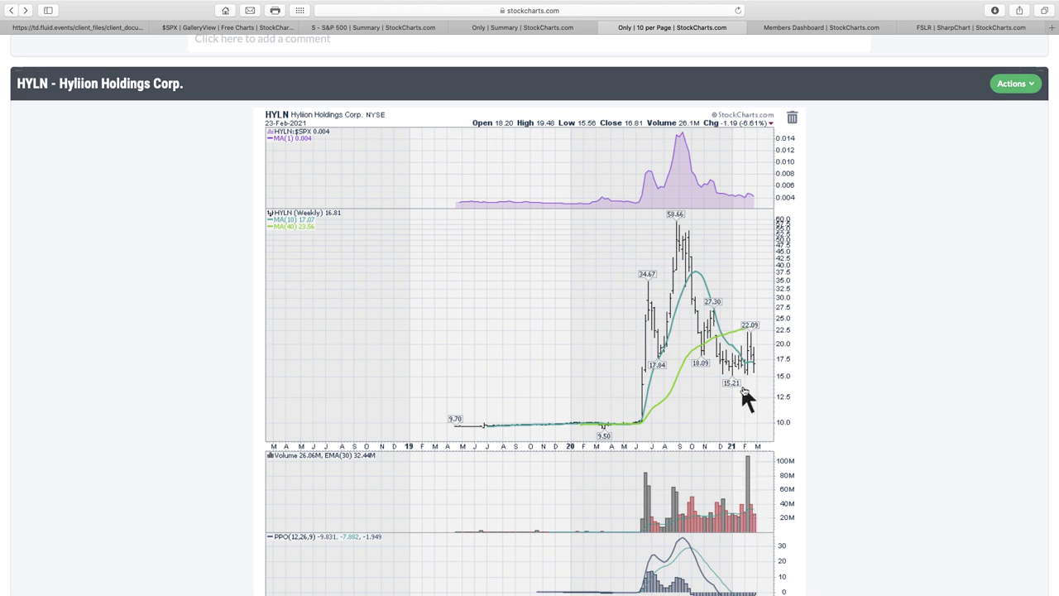
pyautogui.scroll(-5, 757, 360)
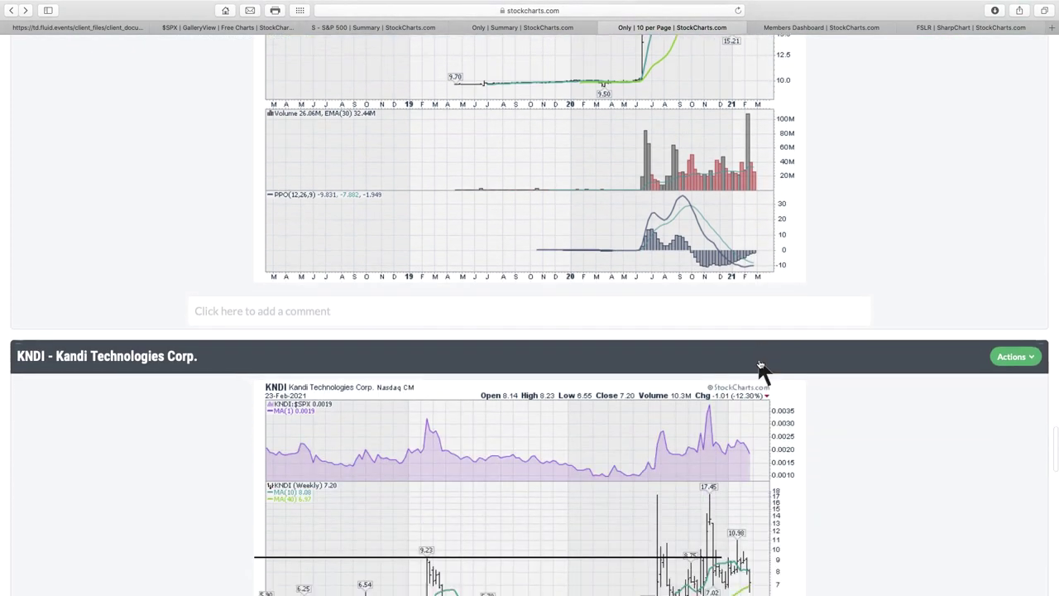
pyautogui.scroll(-4, 760, 364)
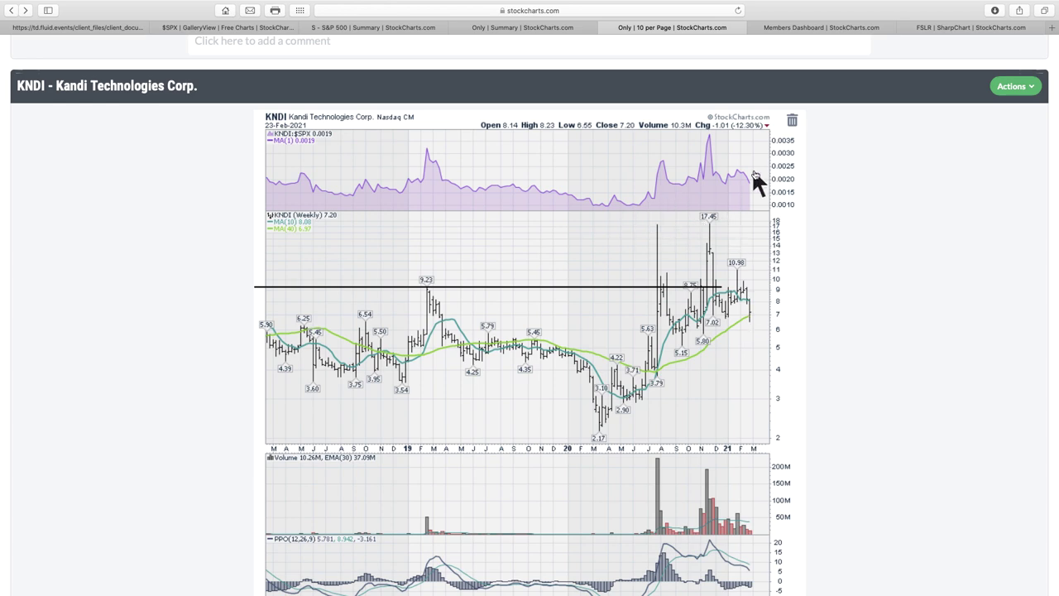
pyautogui.scroll(-2, 752, 166)
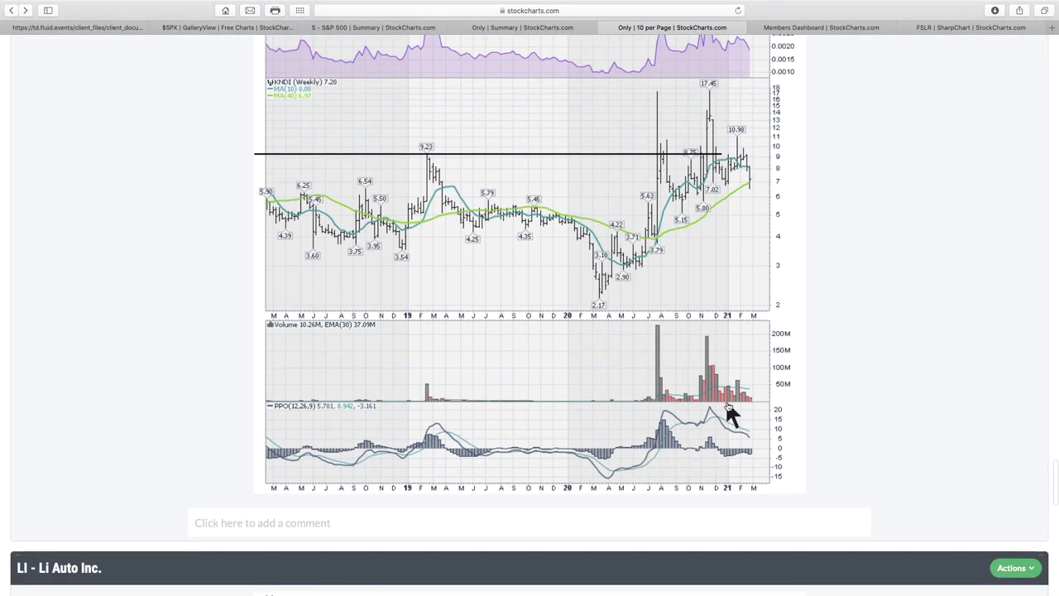
pyautogui.scroll(-4, 727, 405)
pyautogui.scroll(-5, 724, 397)
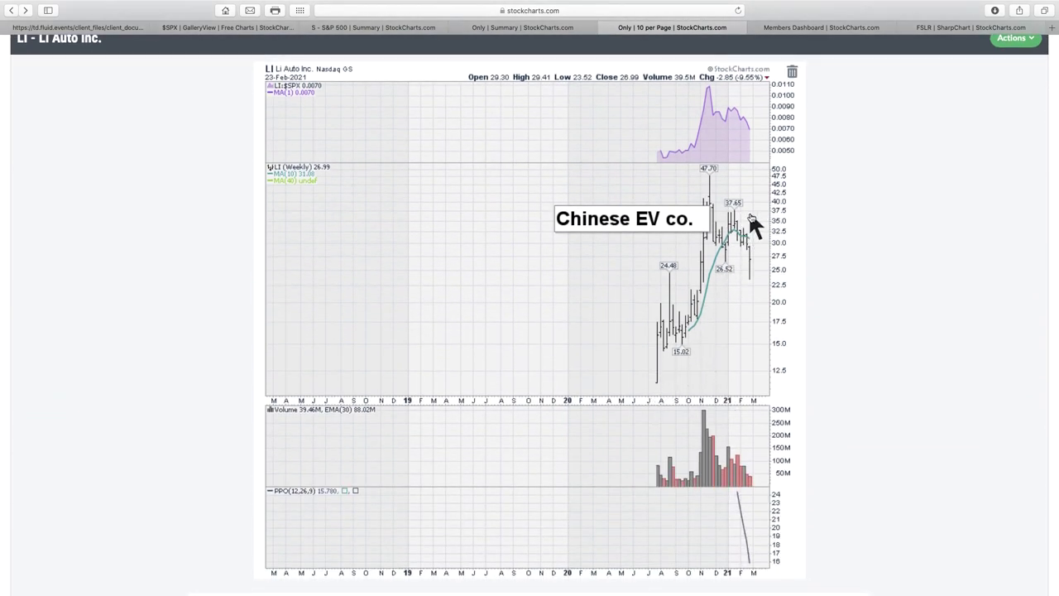
# Go to page 3 of the Electric Vehicles Only charts and examine the Northern Genesis Acquisition (NGA) chart
pyautogui.scroll(-6, 750, 217)
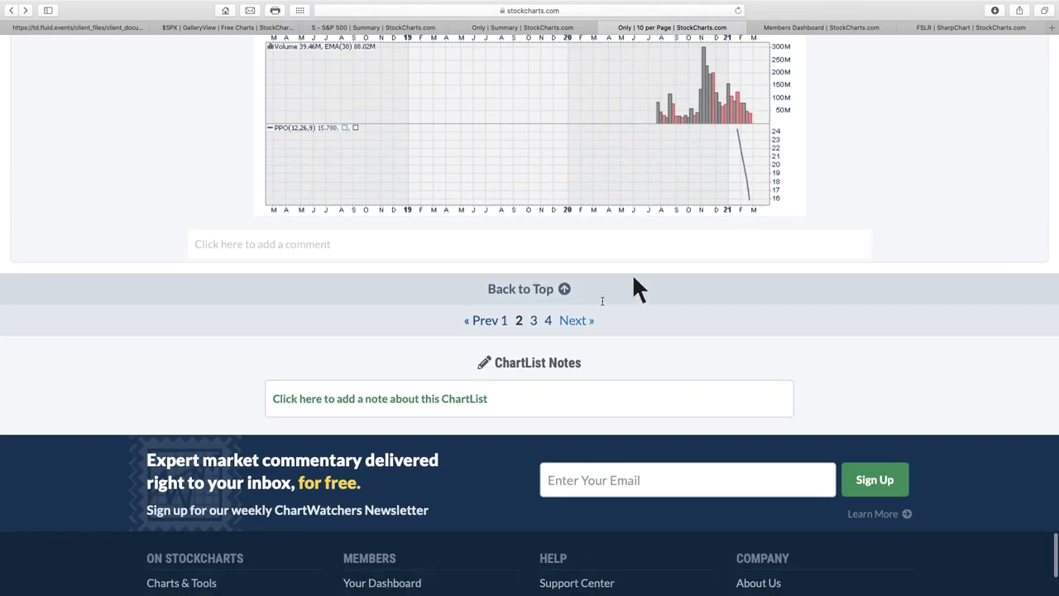
pyautogui.click(573, 319)
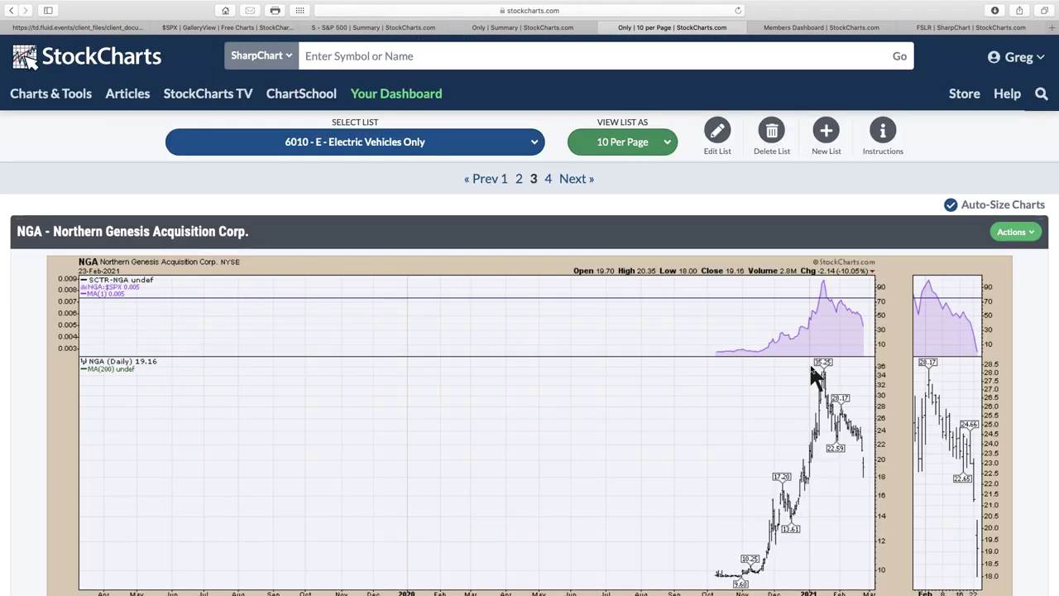
pyautogui.scroll(-3, 813, 371)
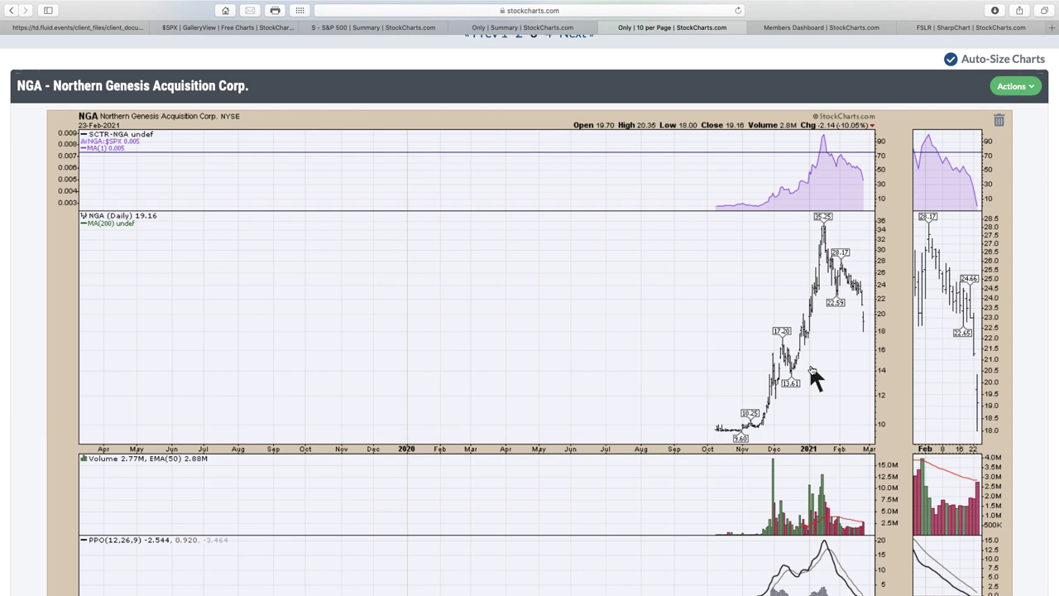
# Examine the weekly Nio (NIO) chart, including its relative strength, volume and PPO
pyautogui.scroll(-10, 811, 369)
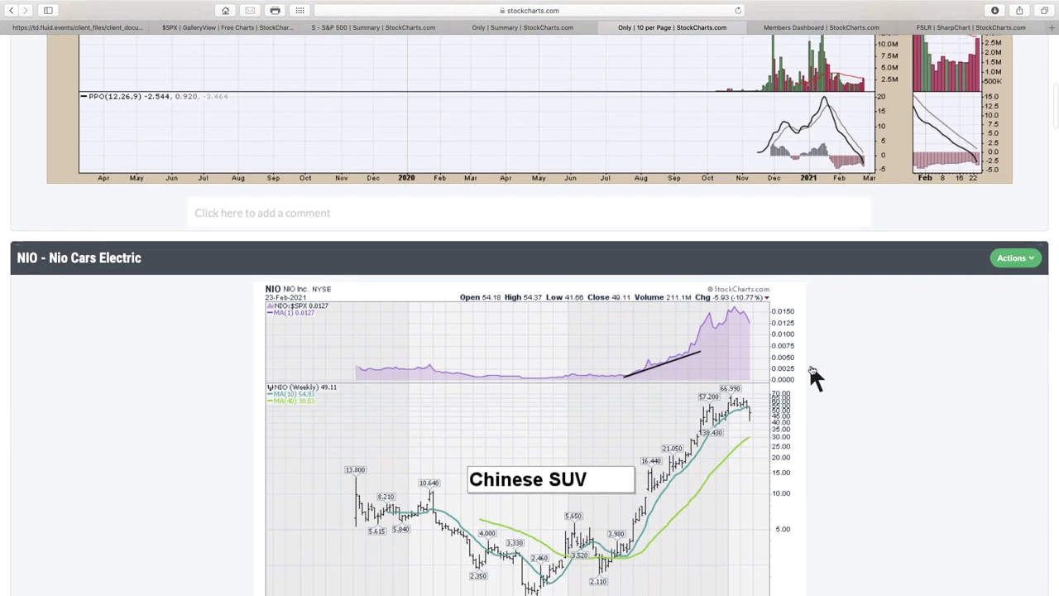
pyautogui.scroll(-2, 811, 369)
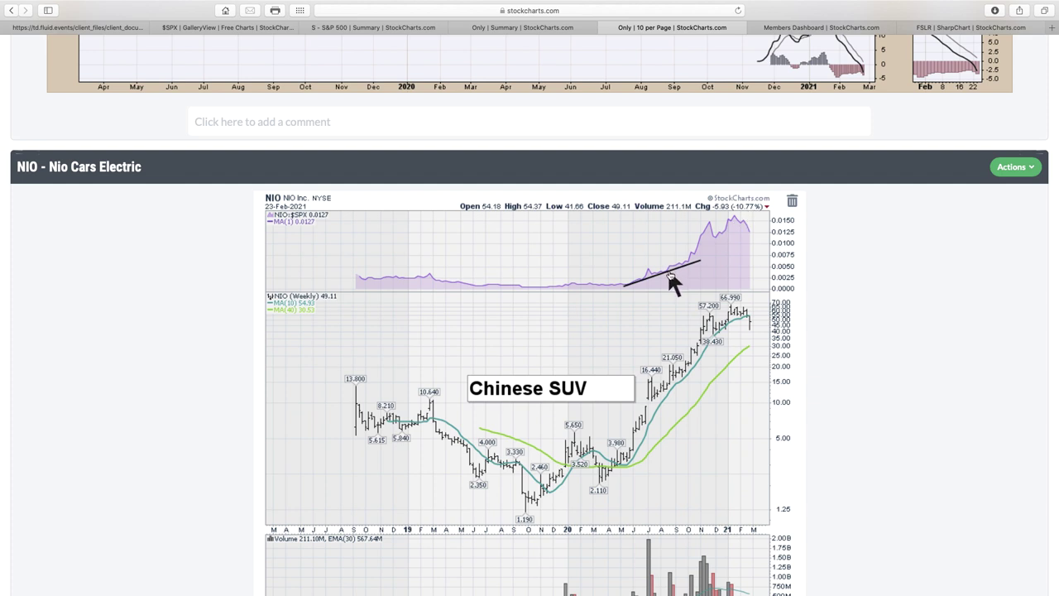
pyautogui.scroll(-2, 668, 277)
pyautogui.scroll(-2, 668, 273)
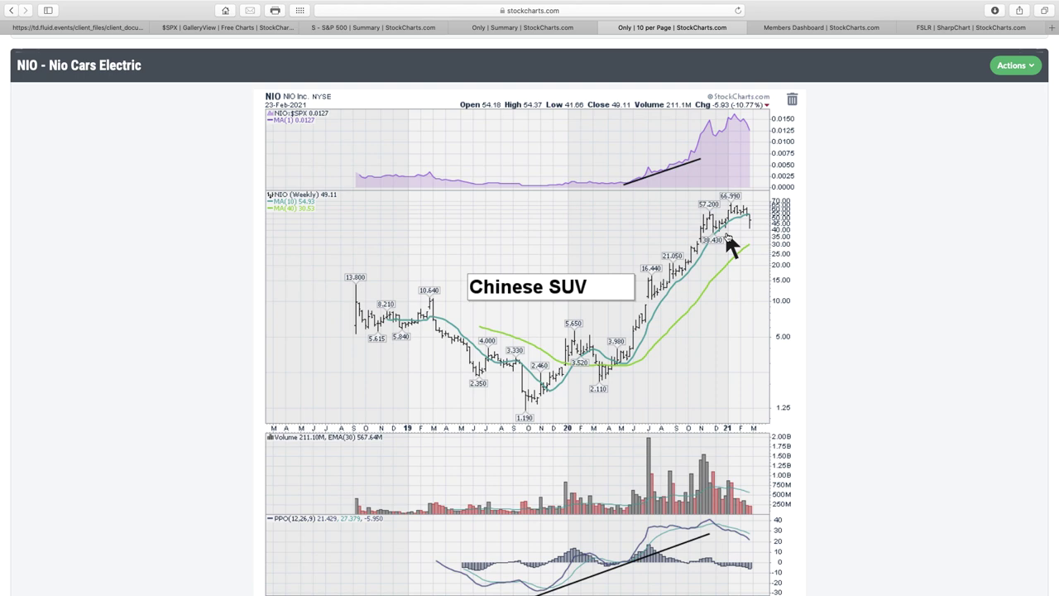
pyautogui.scroll(-3, 733, 232)
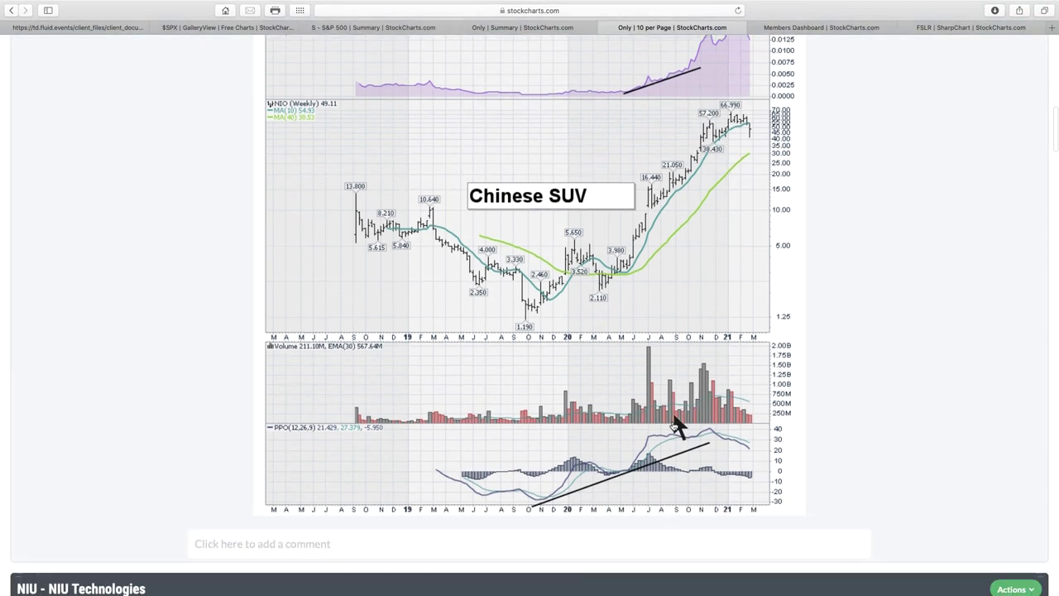
pyautogui.scroll(-1, 720, 446)
# Examine the weekly NIU Technologies (NIU) and Nikola (NKLA) charts down to their PPO
pyautogui.scroll(-10, 734, 432)
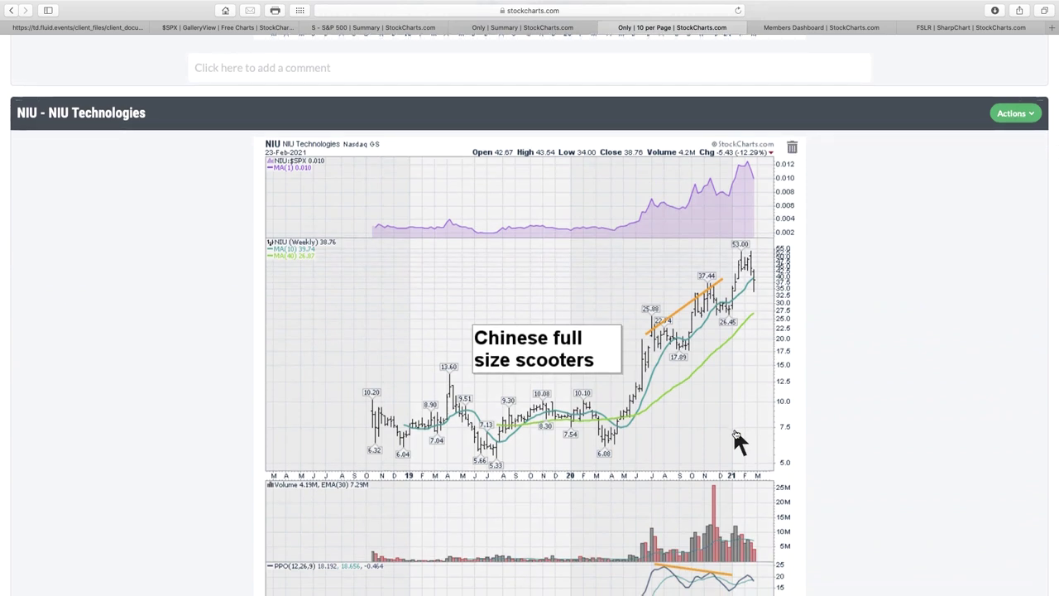
pyautogui.scroll(-5, 732, 425)
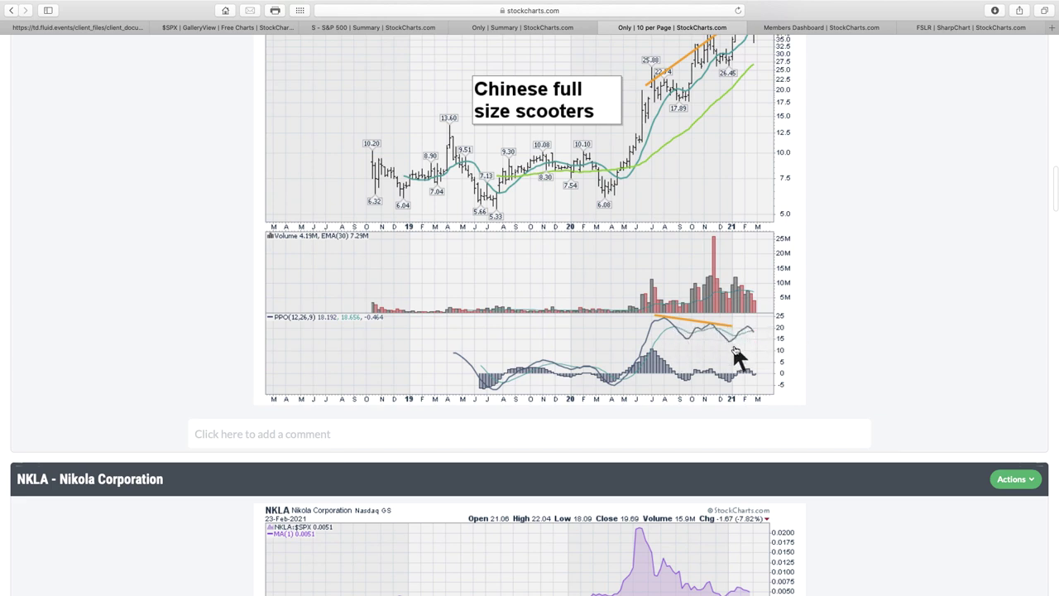
pyautogui.scroll(5, 762, 331)
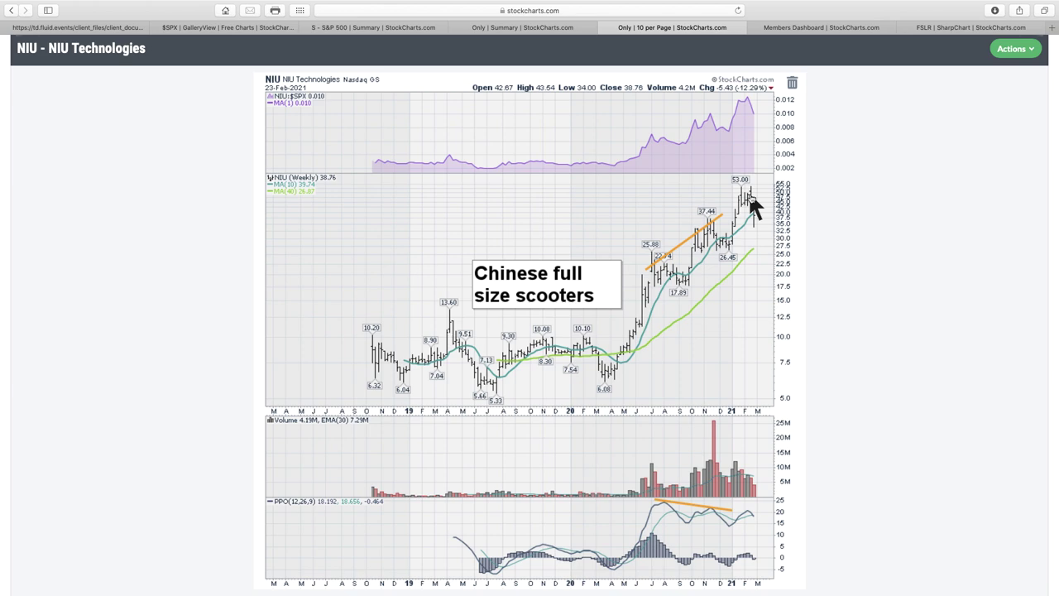
pyautogui.scroll(-10, 750, 201)
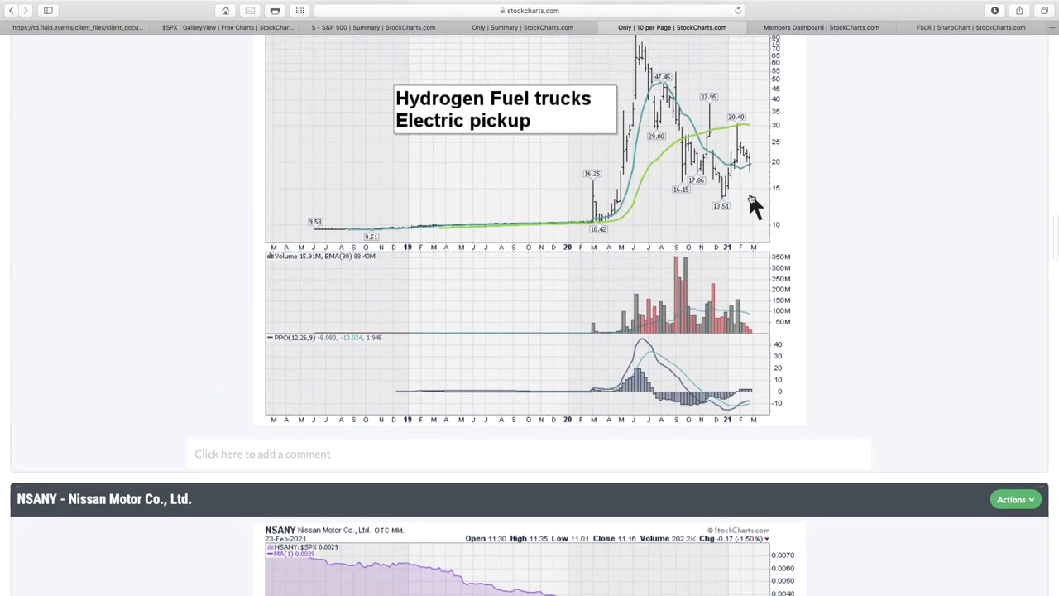
pyautogui.scroll(2, 750, 201)
pyautogui.scroll(1, 750, 201)
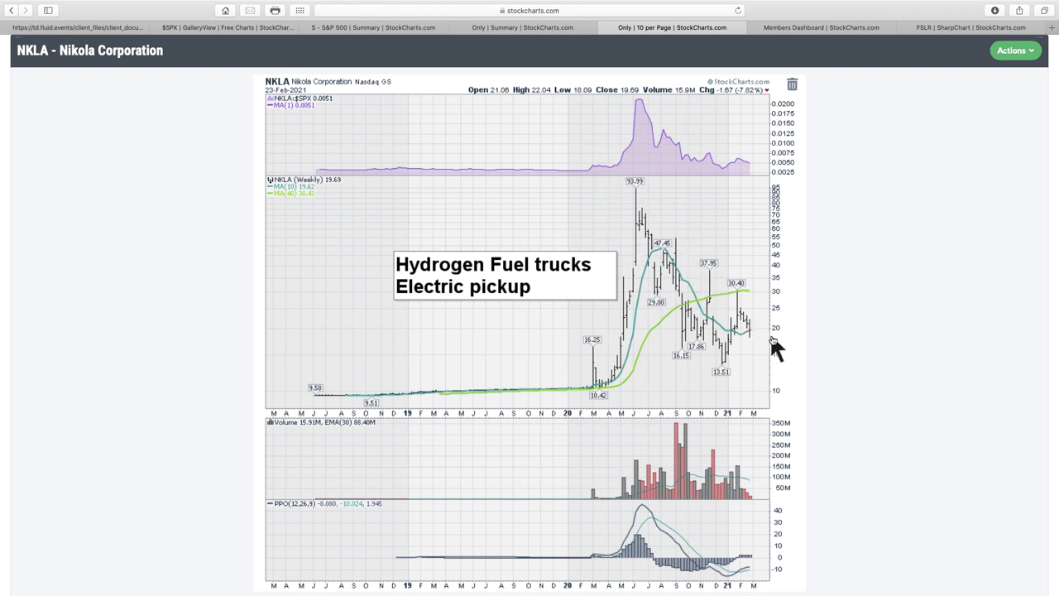
pyautogui.scroll(-8, 679, 385)
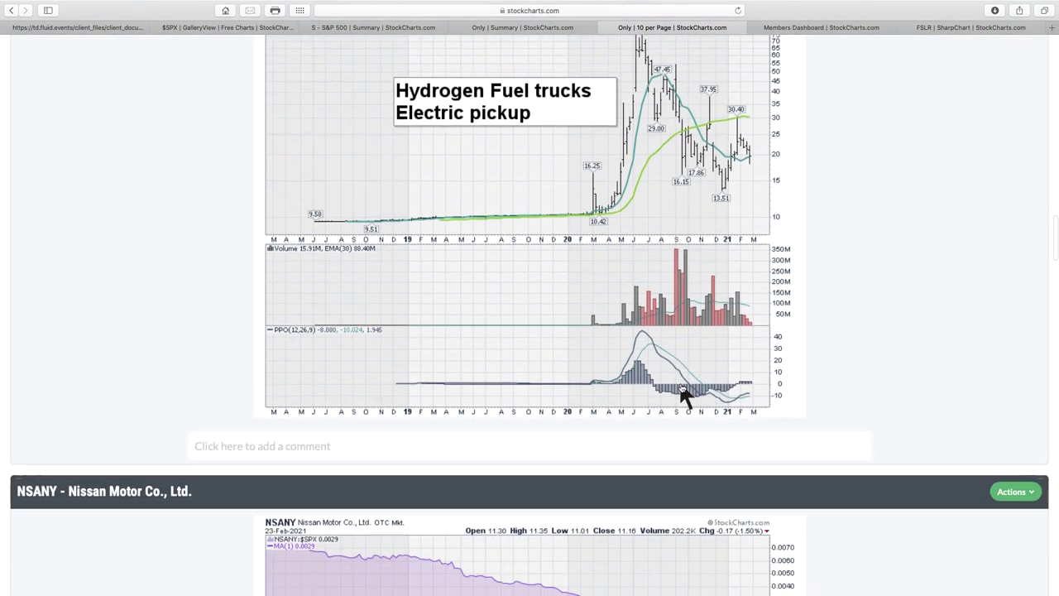
# Examine the weekly Nissan Motor (NSANY) and Ferrari (RACE) charts, including their volume and PPO
pyautogui.scroll(-3, 680, 385)
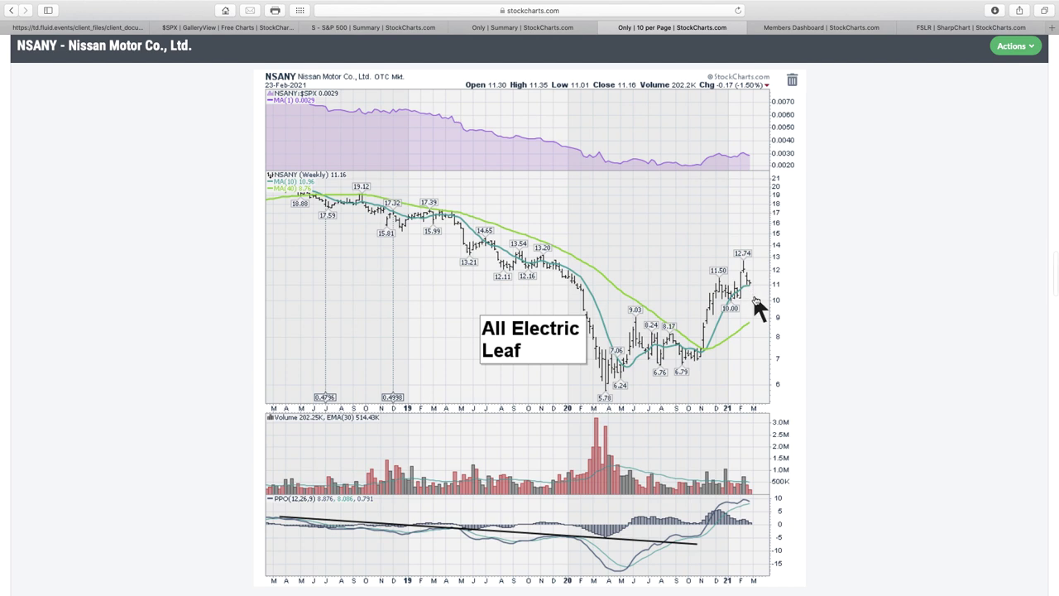
pyautogui.scroll(-3, 752, 292)
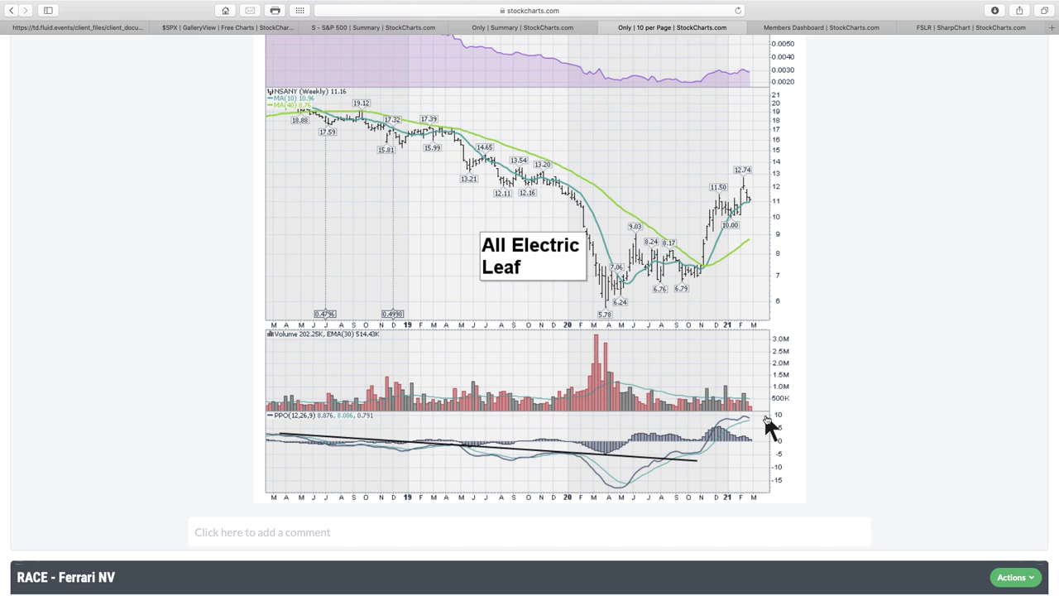
pyautogui.scroll(-10, 765, 418)
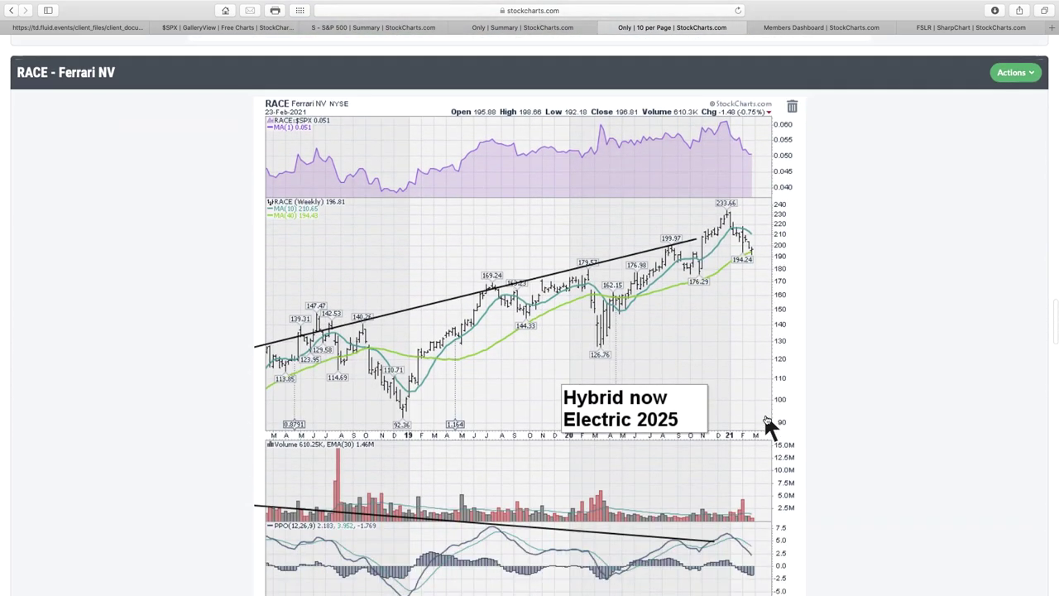
pyautogui.scroll(-1, 766, 419)
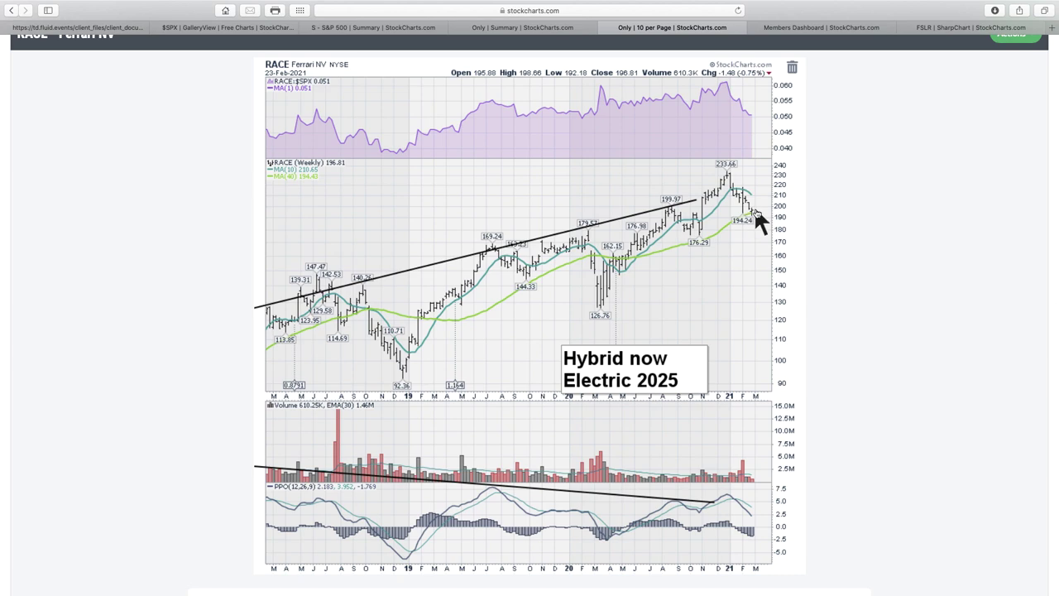
pyautogui.scroll(-4, 756, 213)
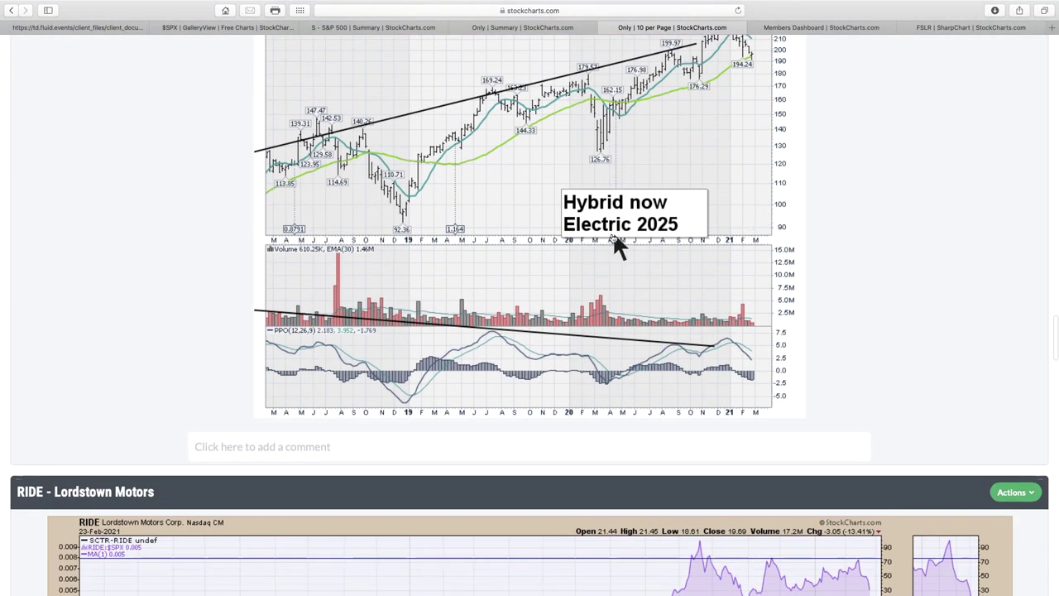
pyautogui.scroll(-3, 683, 241)
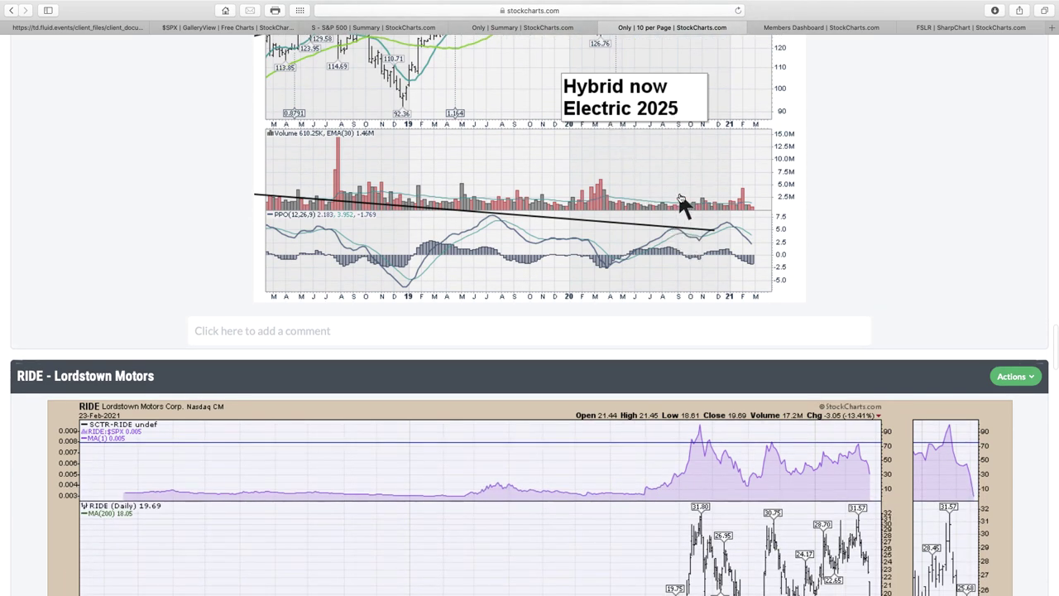
# Examine the daily Lordstown Motors (RIDE) chart and the weekly Electrameccanica Vehicles (SOLO) chart
pyautogui.scroll(-4, 683, 204)
pyautogui.scroll(-2, 680, 201)
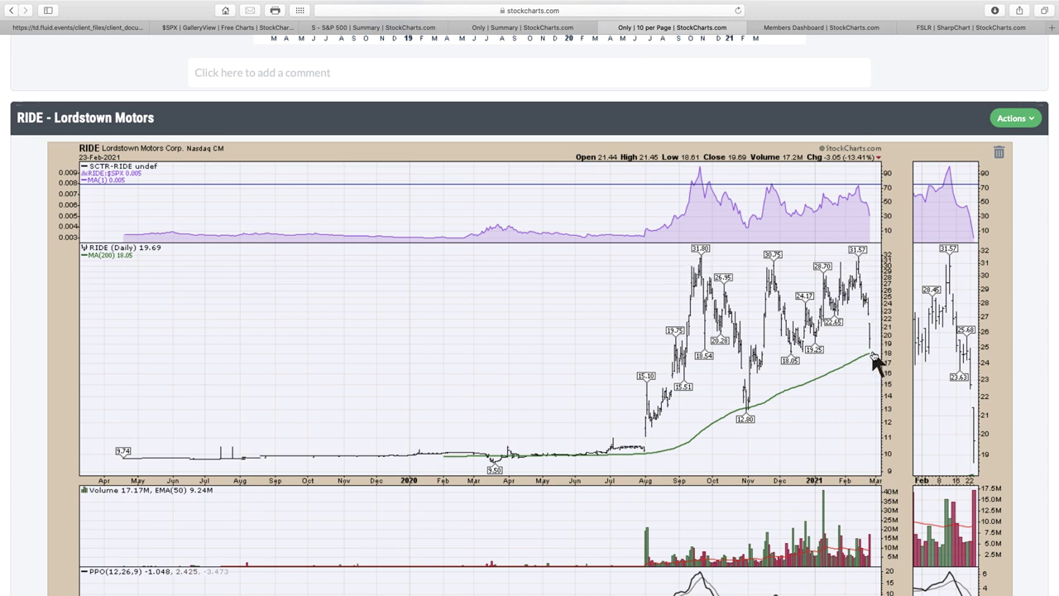
pyautogui.scroll(-5, 877, 361)
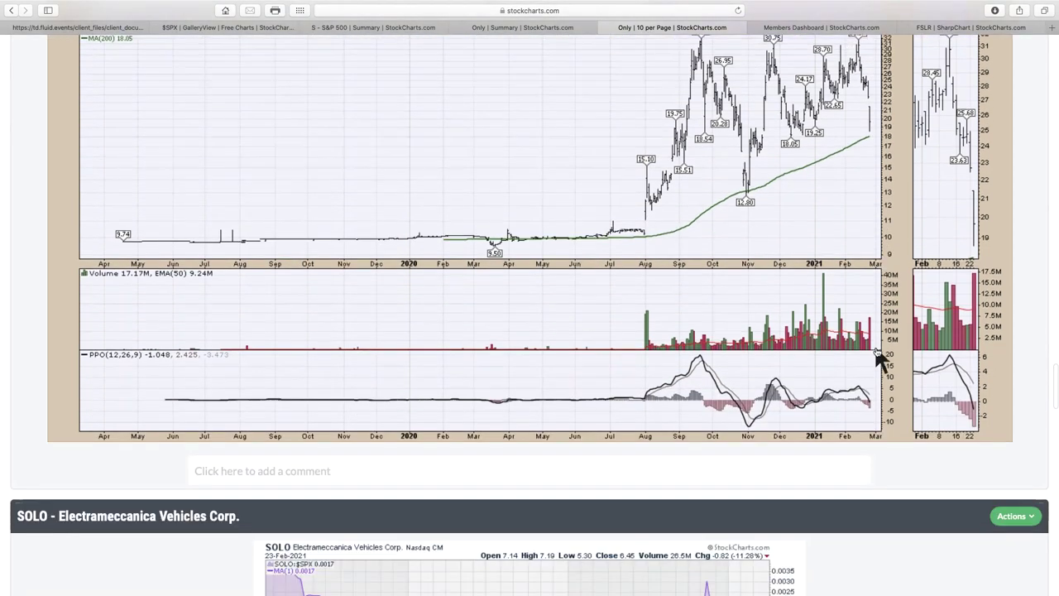
pyautogui.scroll(-7, 880, 355)
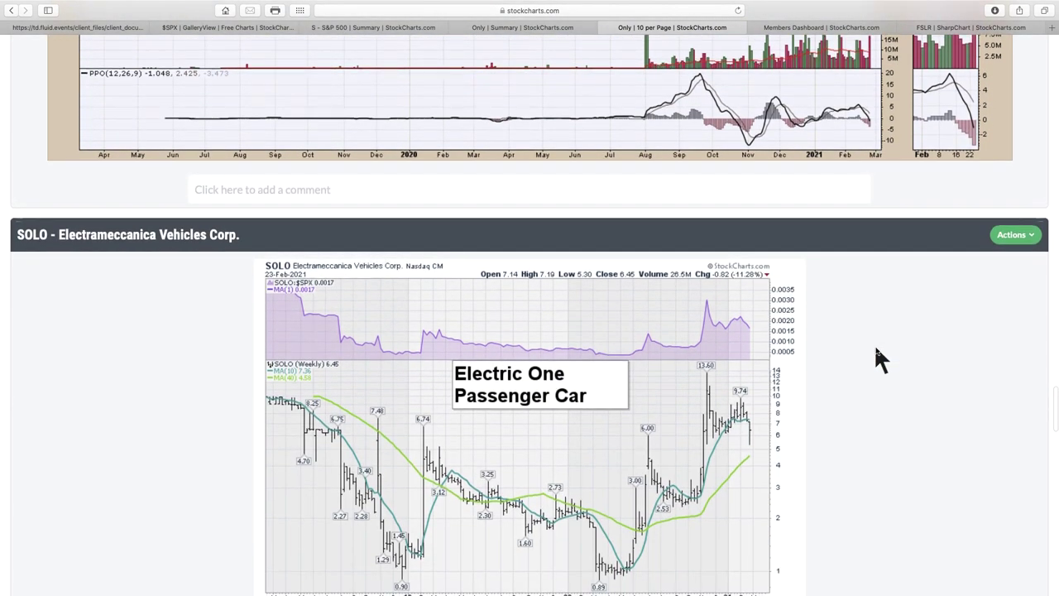
pyautogui.scroll(-2, 875, 351)
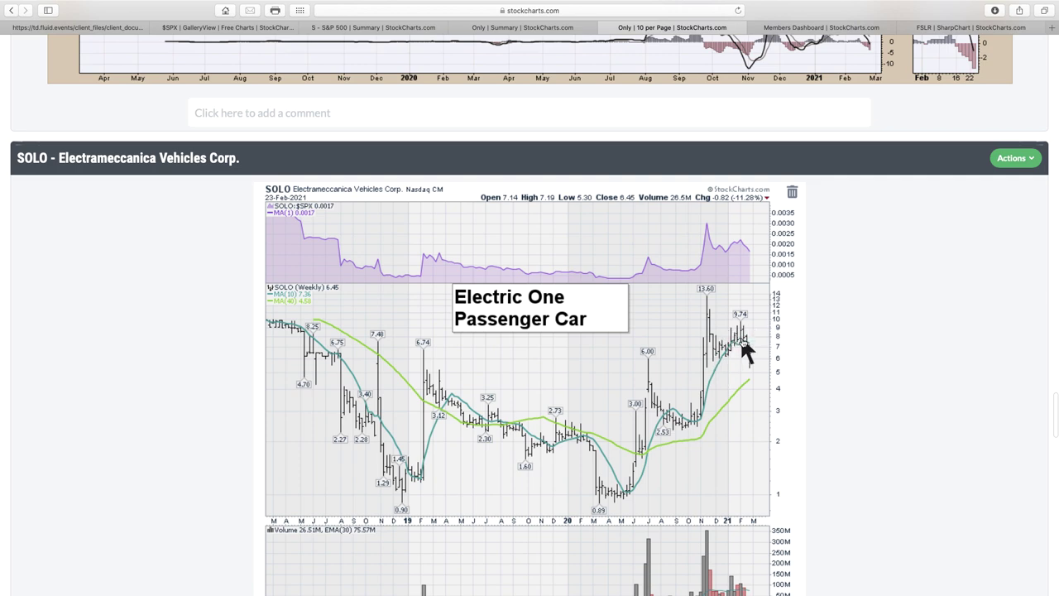
pyautogui.scroll(-3, 743, 343)
# Examine the weekly Fisker (FSR) and SPI Energy (SPI) charts, and go to page 4 of the Electric Vehicles Only list
pyautogui.scroll(-10, 743, 342)
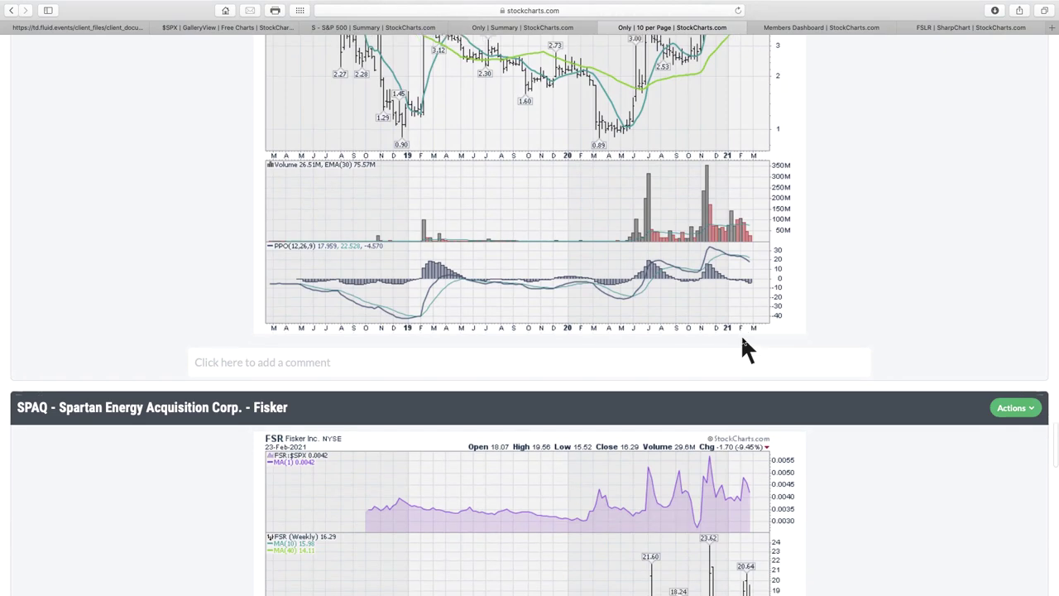
pyautogui.scroll(-2, 744, 348)
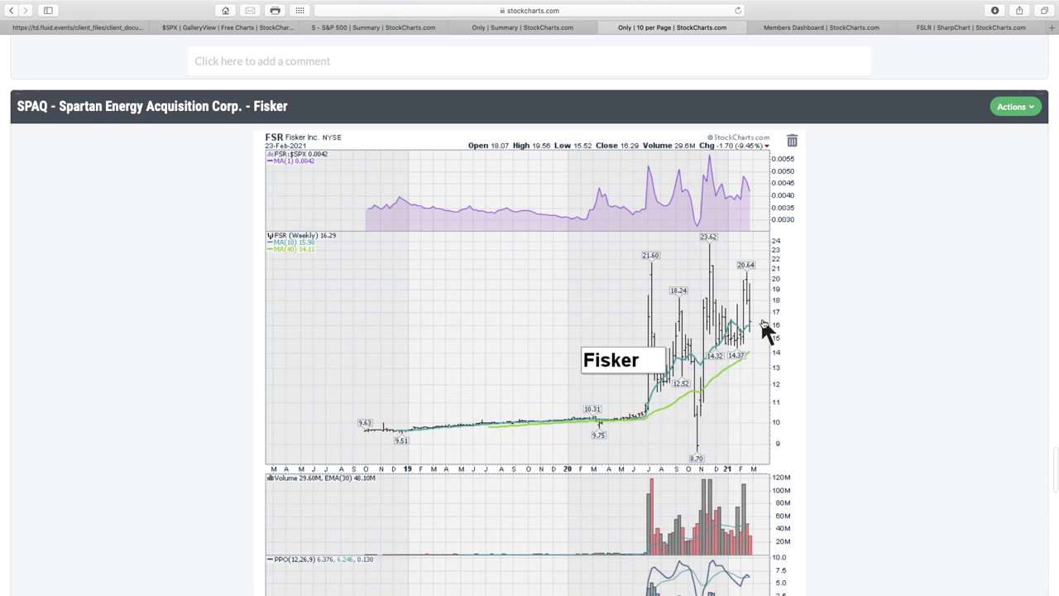
pyautogui.scroll(-10, 762, 321)
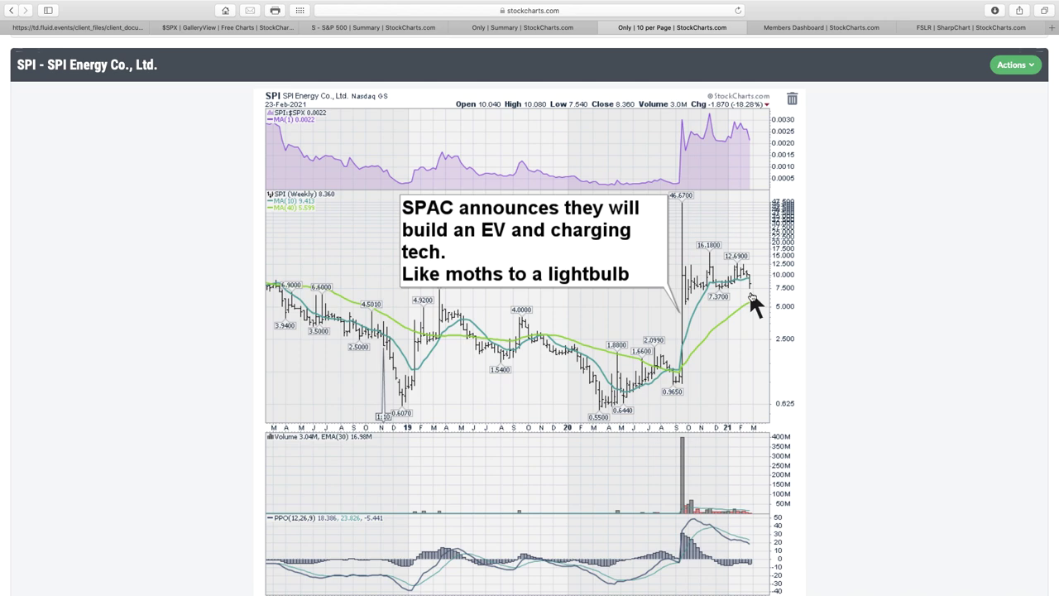
pyautogui.scroll(-5, 751, 294)
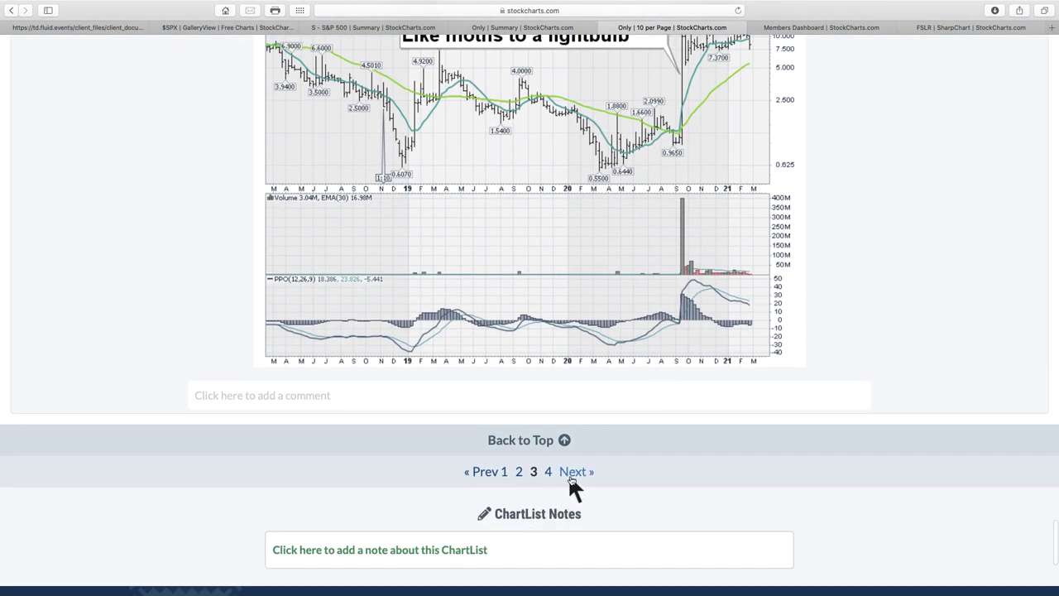
pyautogui.click(571, 476)
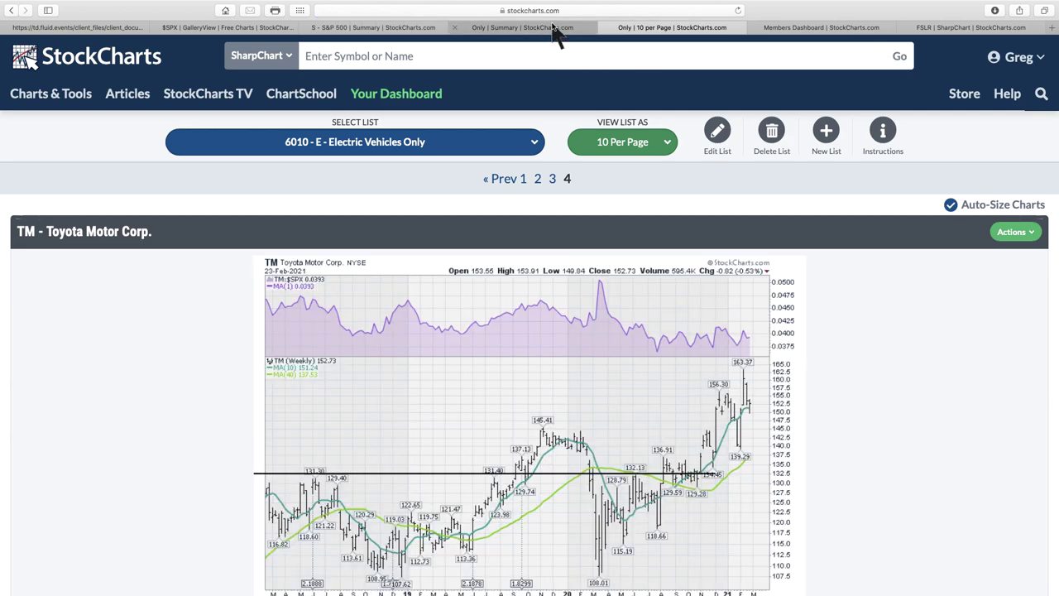
# In the Electric Vehicles Only summary, set the period to Three Month and review the percentage changes of all the stocks
pyautogui.click(551, 25)
pyautogui.scroll(10, 592, 207)
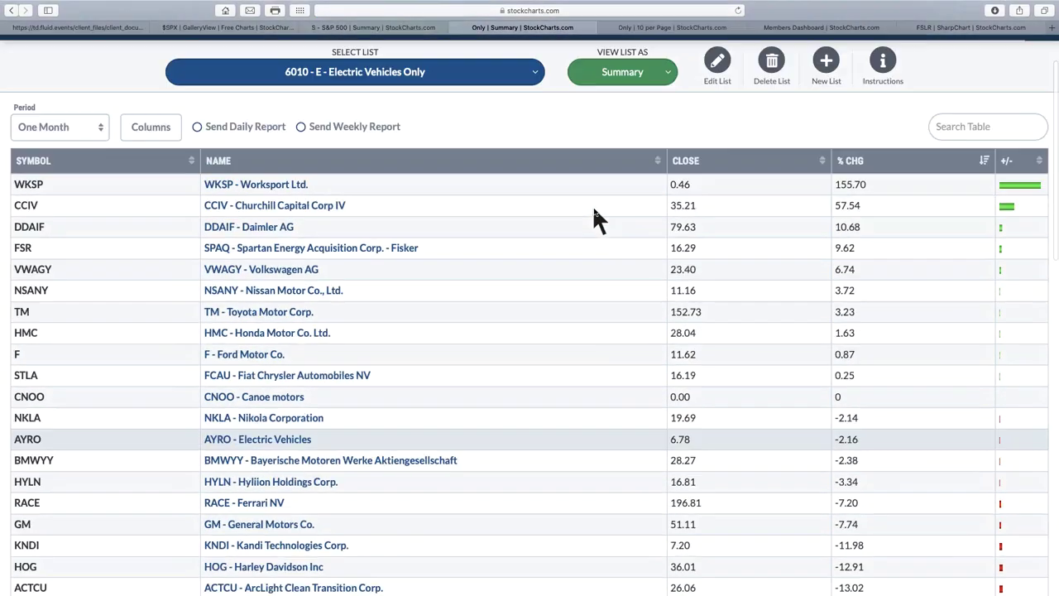
pyautogui.scroll(2, 592, 211)
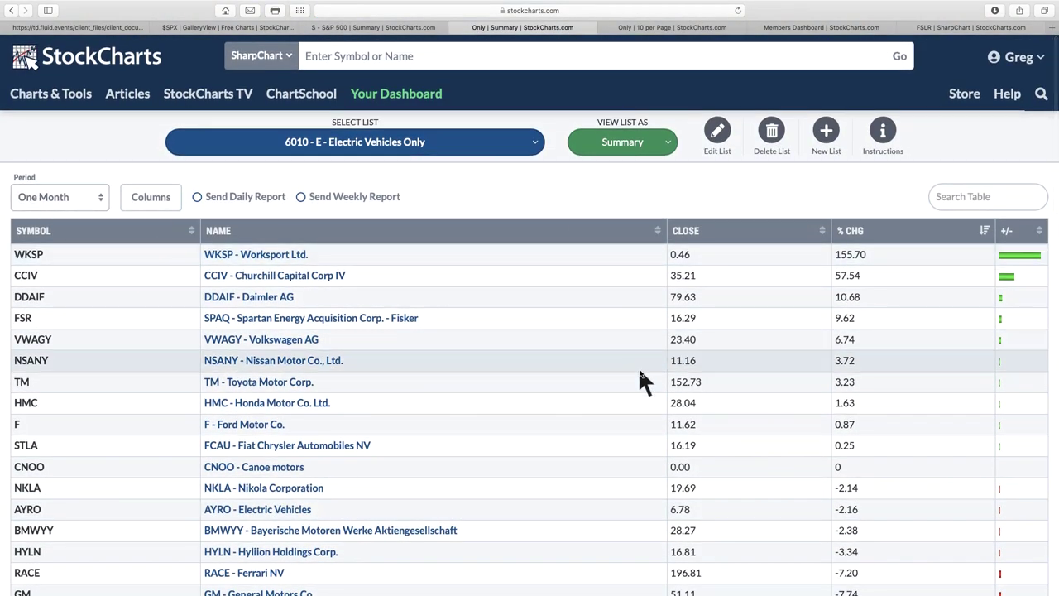
pyautogui.click(104, 195)
pyautogui.click(87, 203)
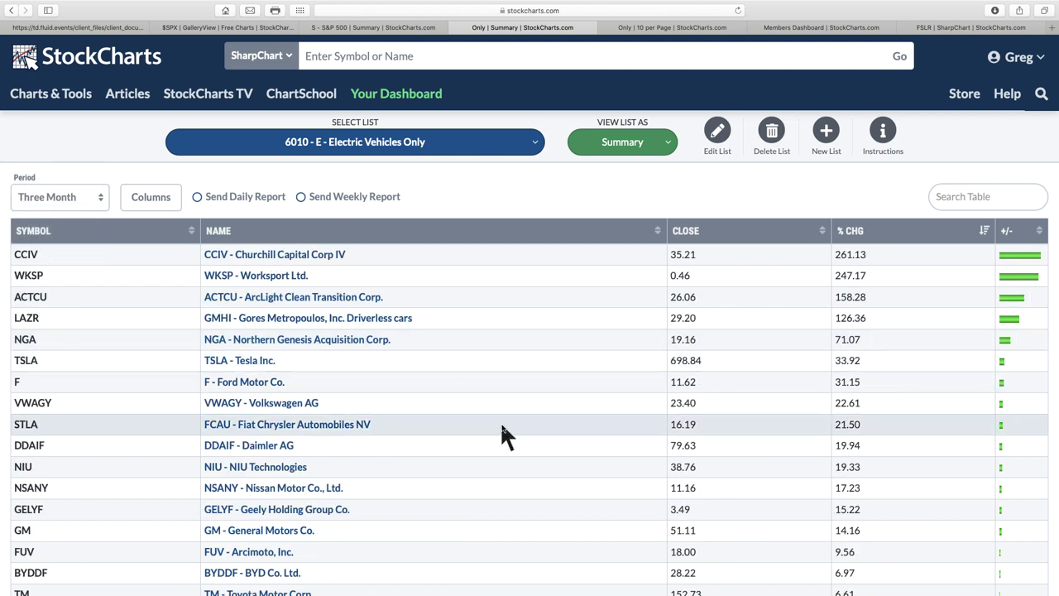
pyautogui.scroll(-4, 501, 430)
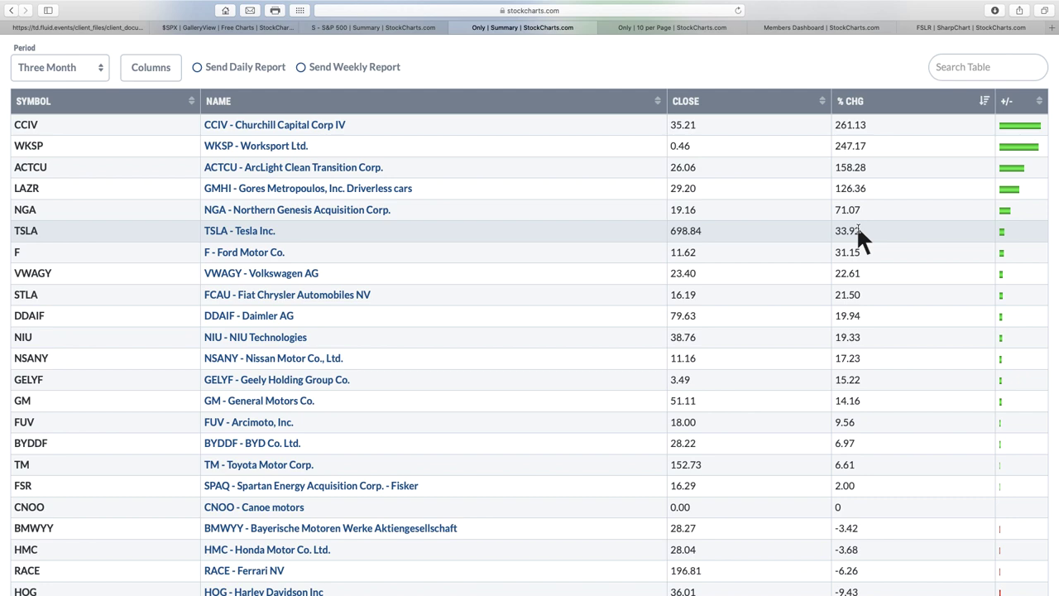
pyautogui.scroll(-10, 856, 231)
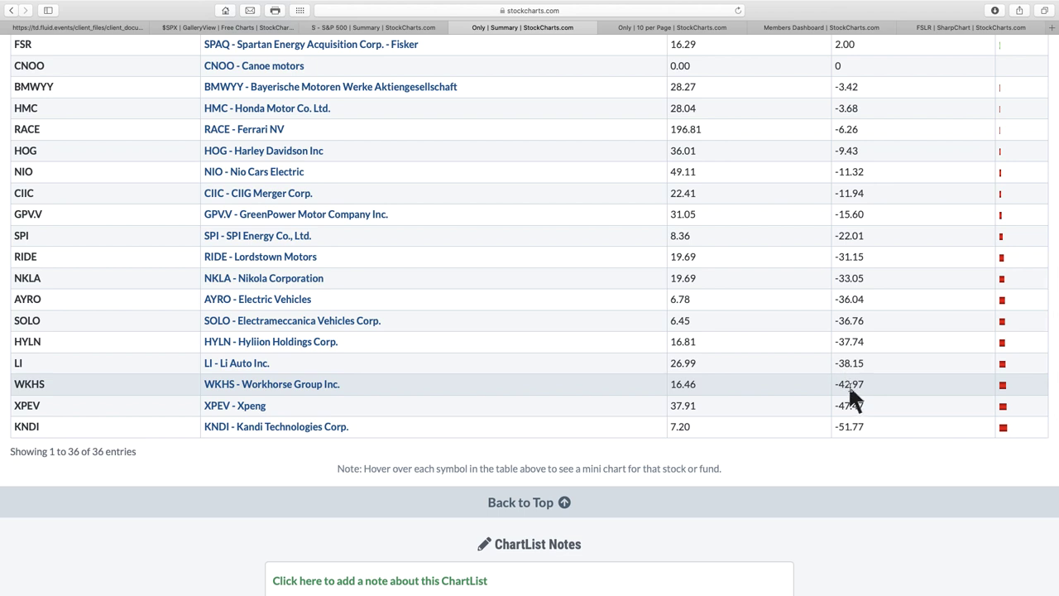
# Return to page 4 of the Electric Vehicles Only charts and examine the weekly Toyota Motor (TM) chart
pyautogui.click(699, 26)
pyautogui.scroll(-2, 793, 424)
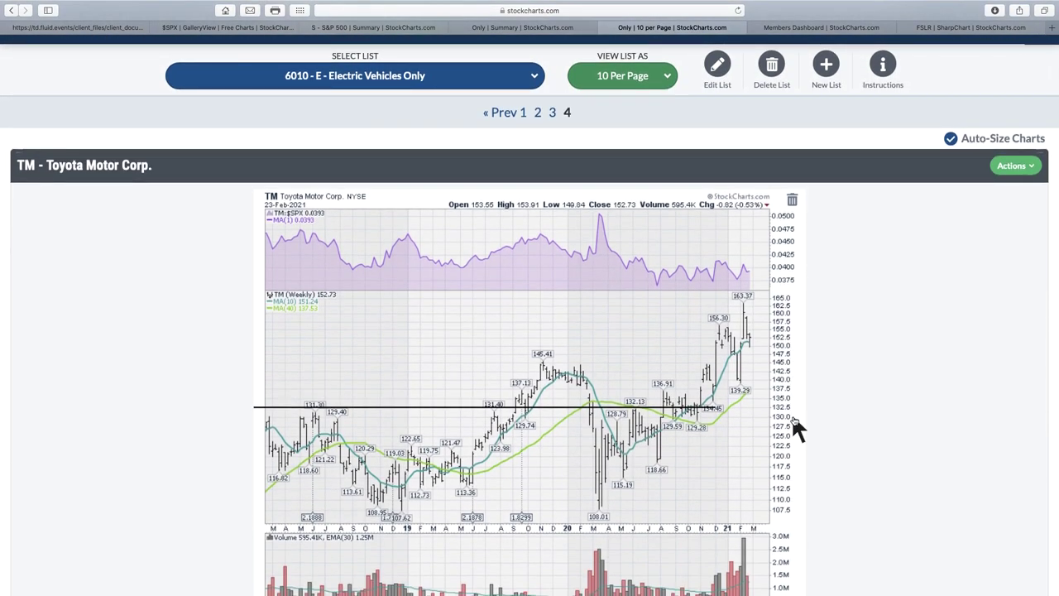
pyautogui.scroll(-10, 790, 411)
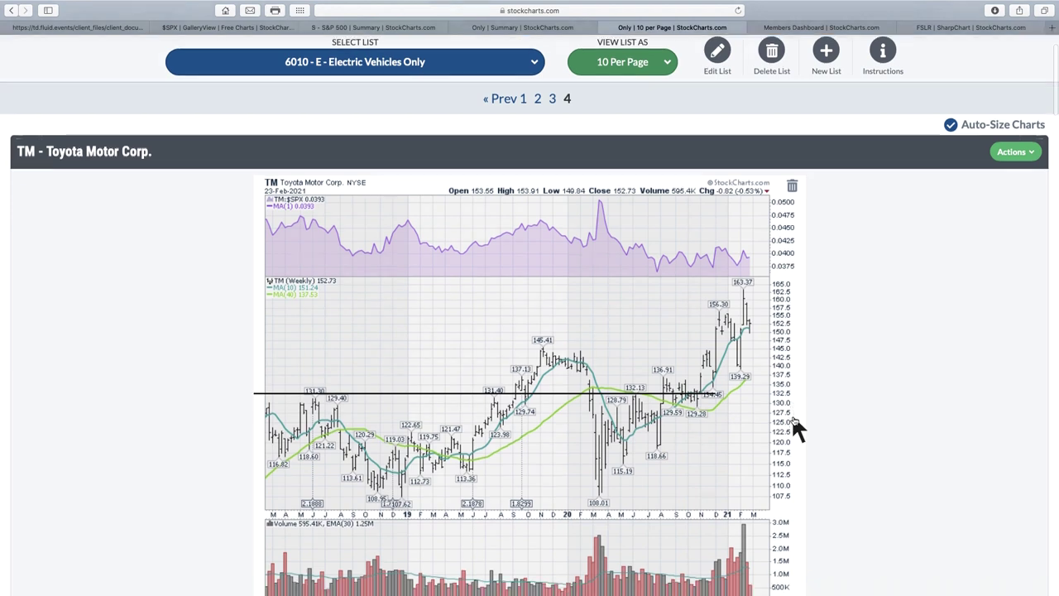